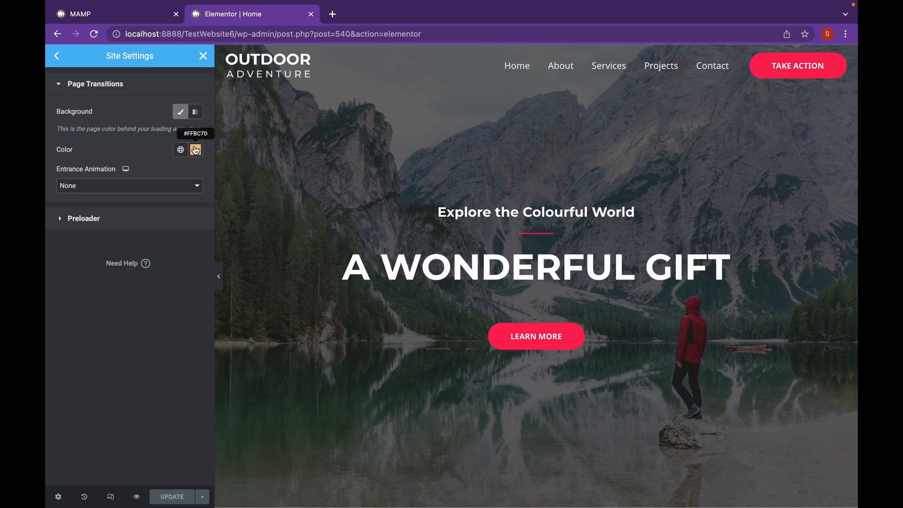
Set the page transition background color to Theme Color 1 and adjust its hue and opacity to semi-transparent red #FB202091.
click(182, 150)
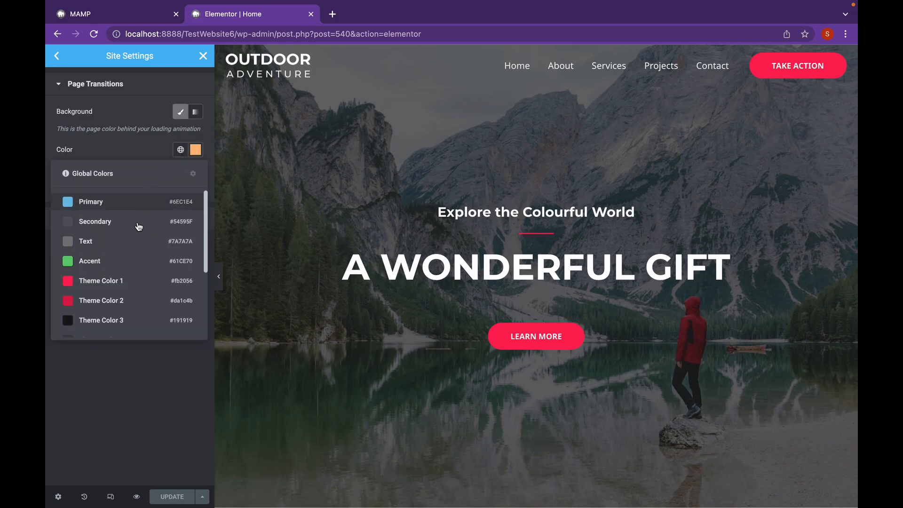
click(134, 284)
click(196, 153)
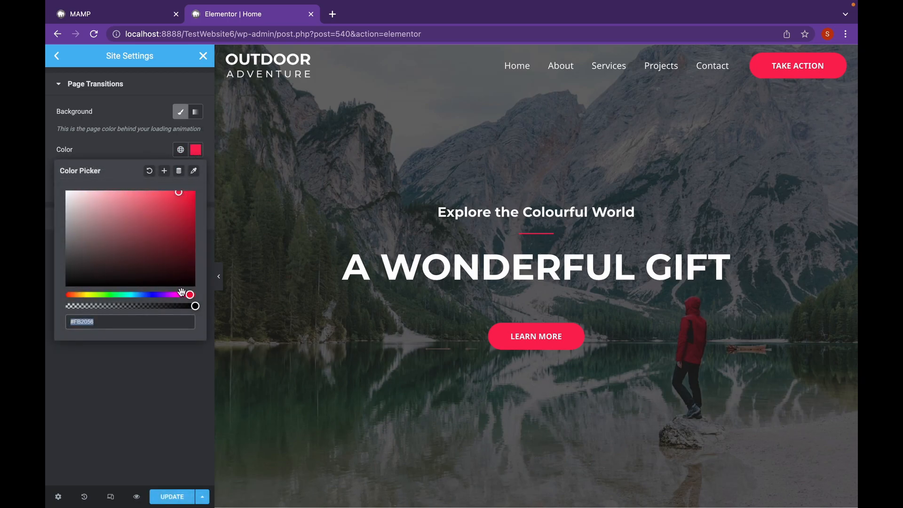
drag(191, 294, 139, 306)
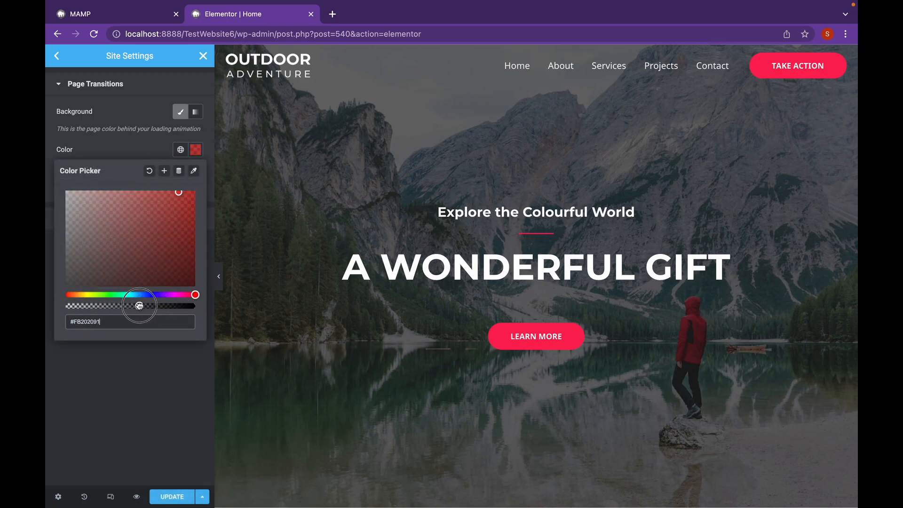
click(182, 371)
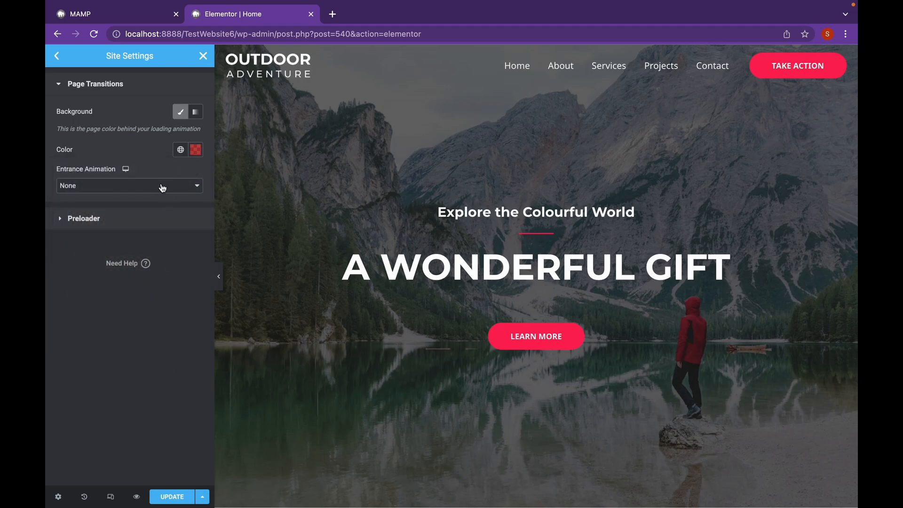
Set the entrance animation to Fade In Right and make the transition background color more transparent.
click(162, 188)
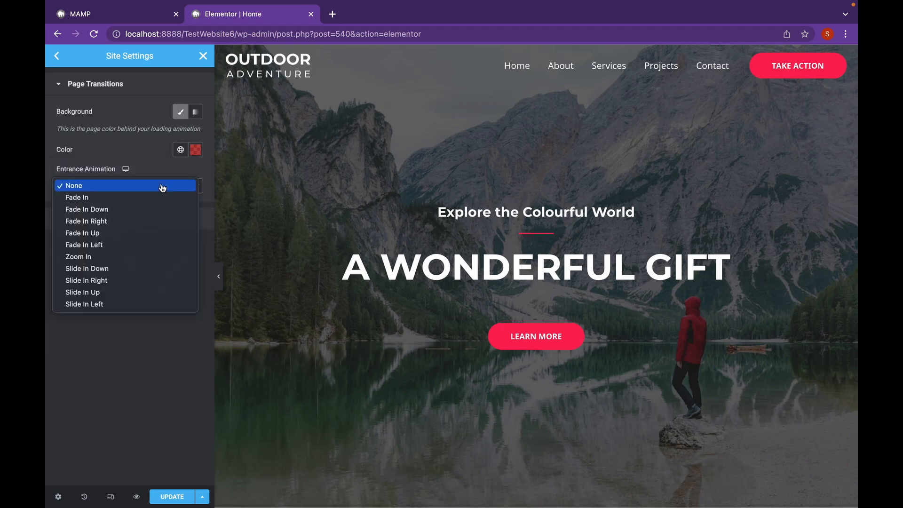
click(161, 220)
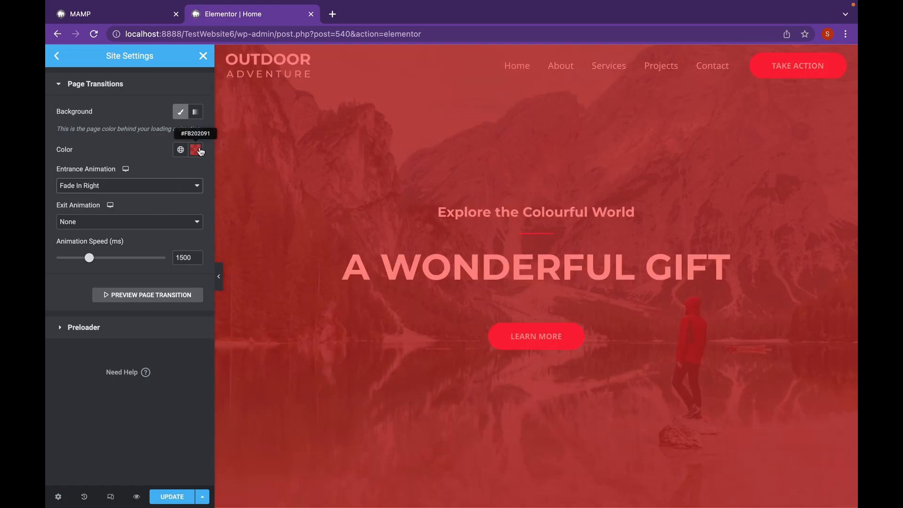
click(196, 150)
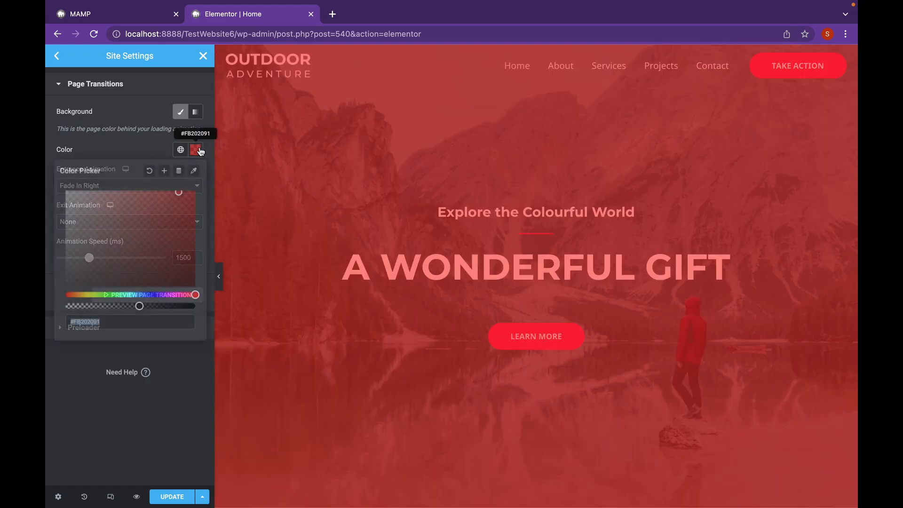
click(140, 305)
drag(139, 305, 99, 305)
click(153, 348)
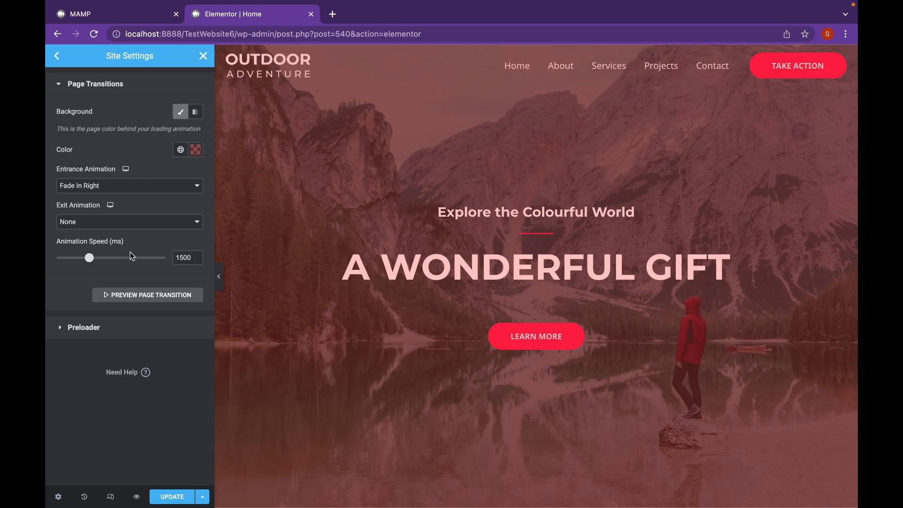
Set the exit animation to Fade Out Left and preview the page transition.
click(176, 222)
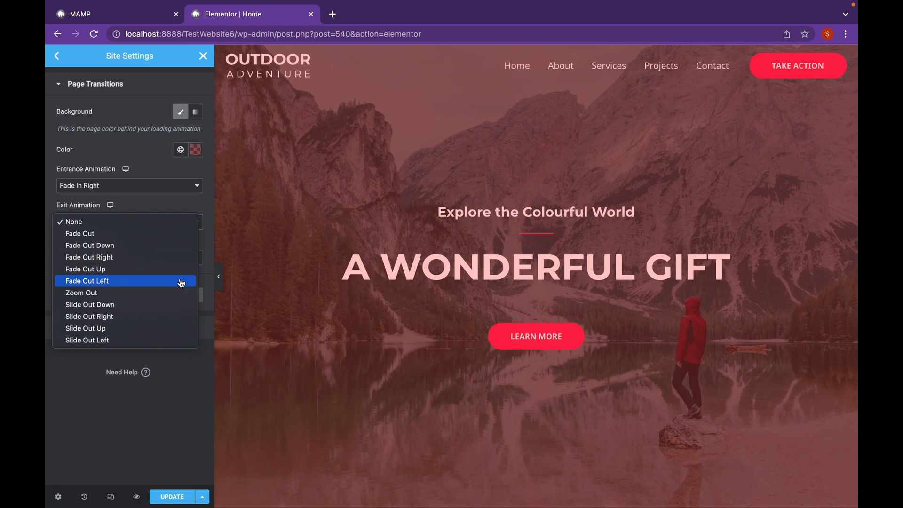
click(181, 281)
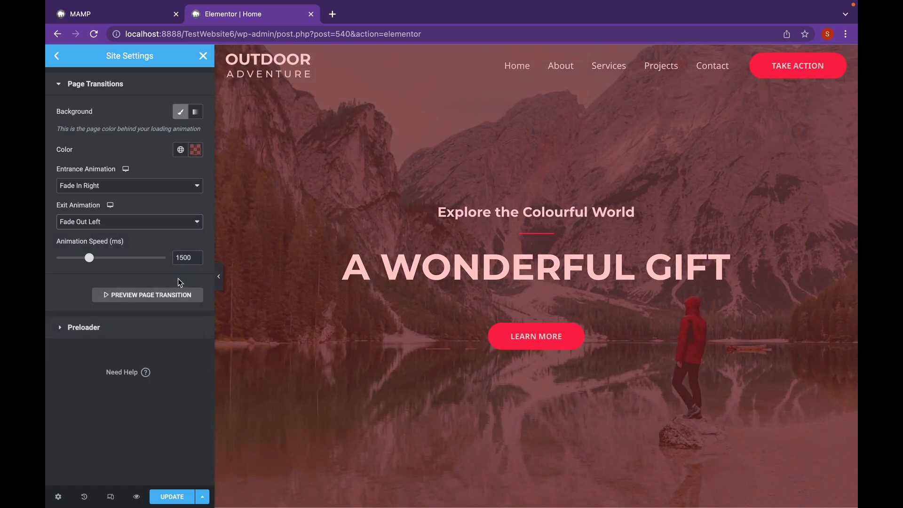
click(170, 296)
Set the page transition's animation speed to 3000 ms and save the site settings.
drag(185, 258, 167, 260)
text(30)
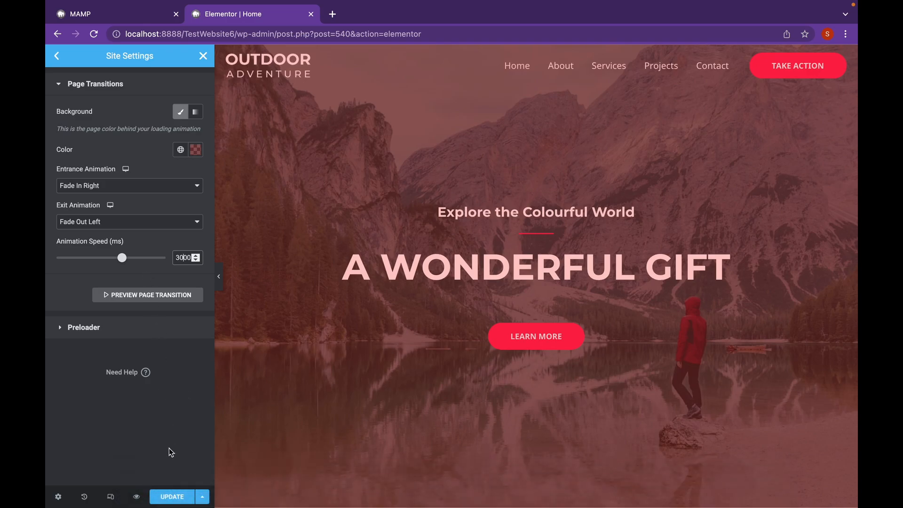
click(179, 499)
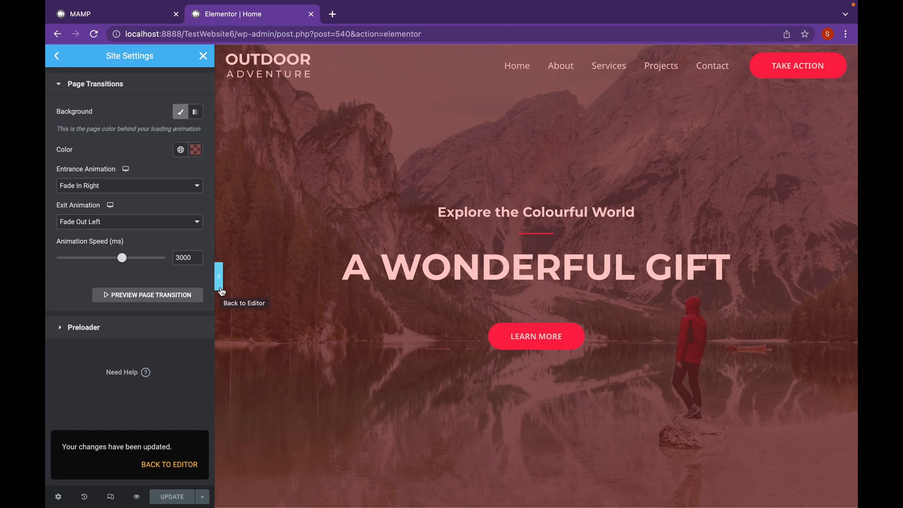
Copy the site's base address localhost:8888/TestWebsite6/ and load it in a new browser tab.
drag(237, 34, 116, 37)
key(super+c)
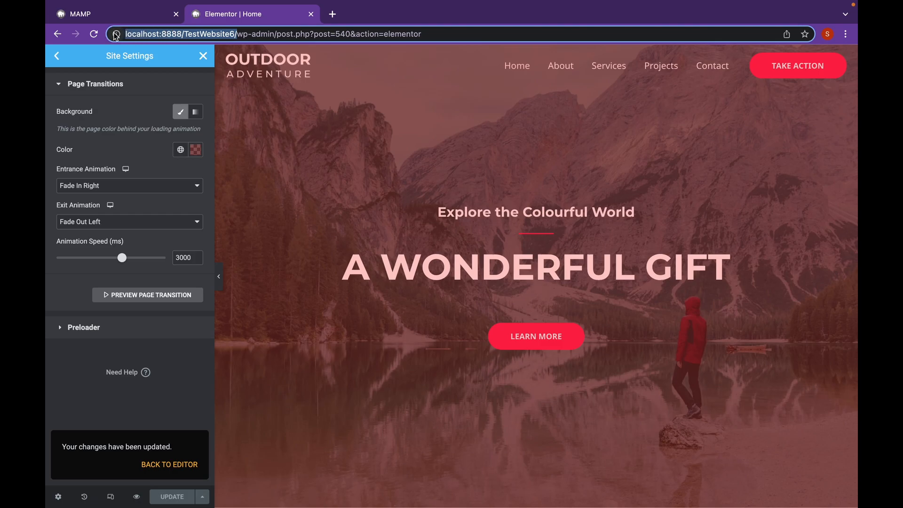
click(332, 14)
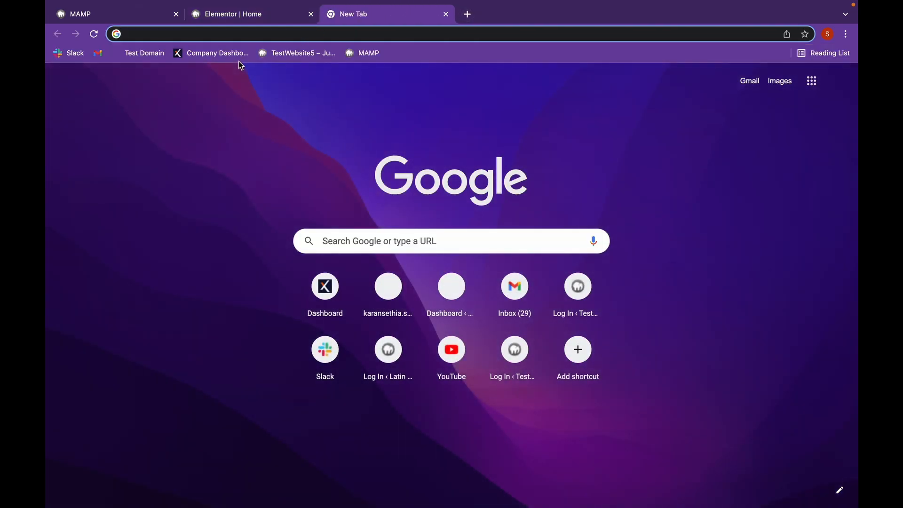
key(super+v)
key(Return)
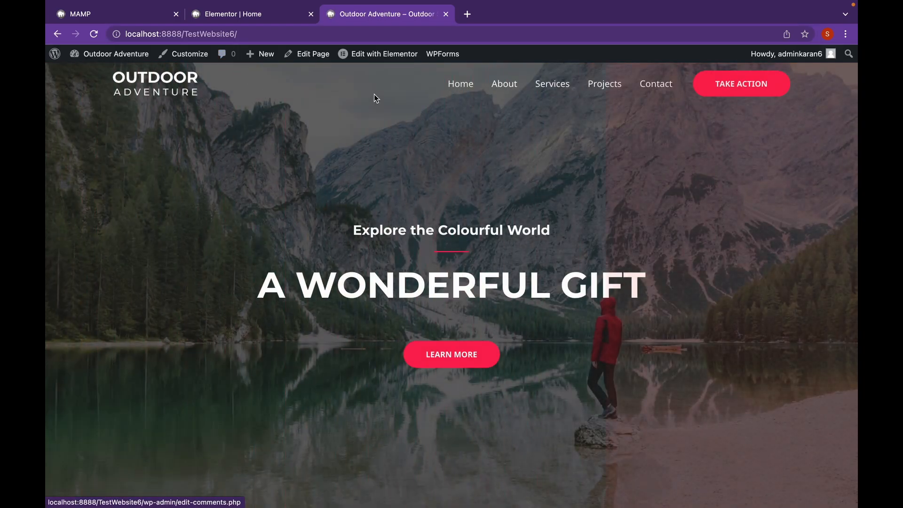
Open the live site's About page to check the page transition and look through its content.
click(502, 90)
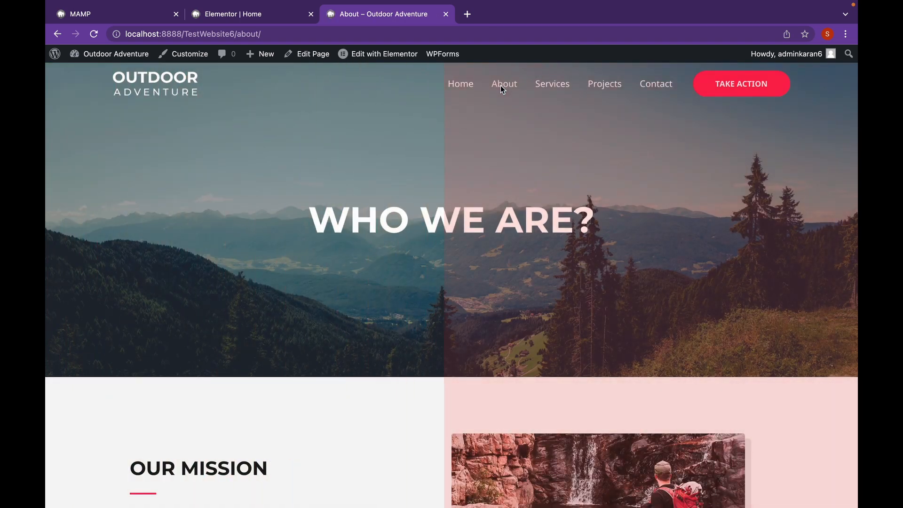
scroll(416, 273, down, 3)
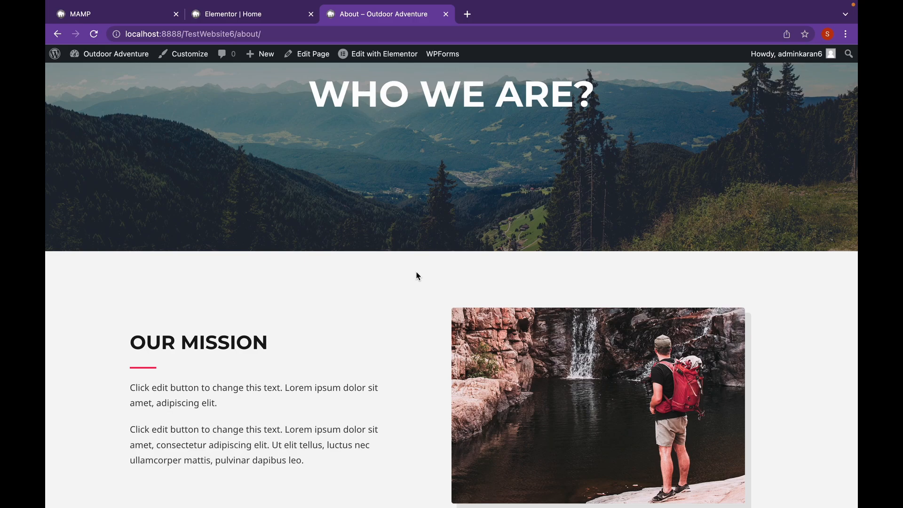
scroll(415, 276, down, 4)
scroll(363, 252, up, 7)
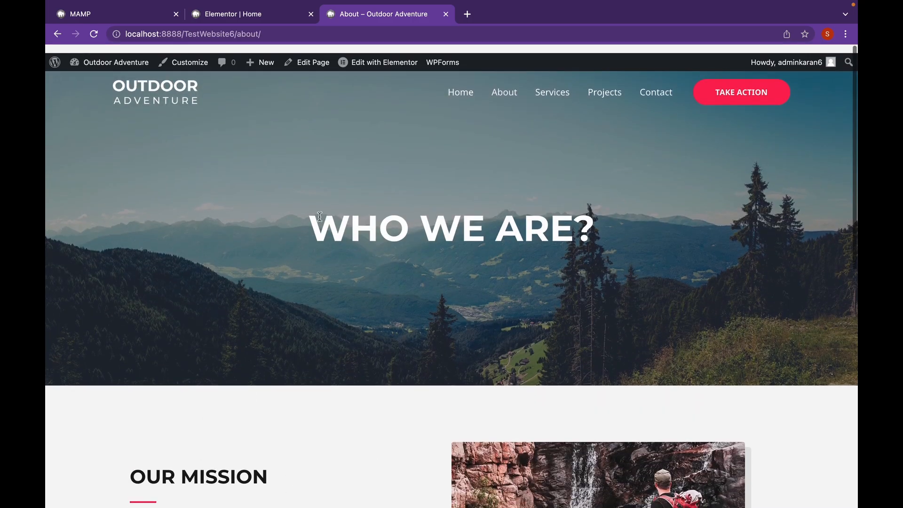
Back in the Elementor editor, change the transition background to a gradient with second color #F2295BC2 and save the settings.
click(262, 13)
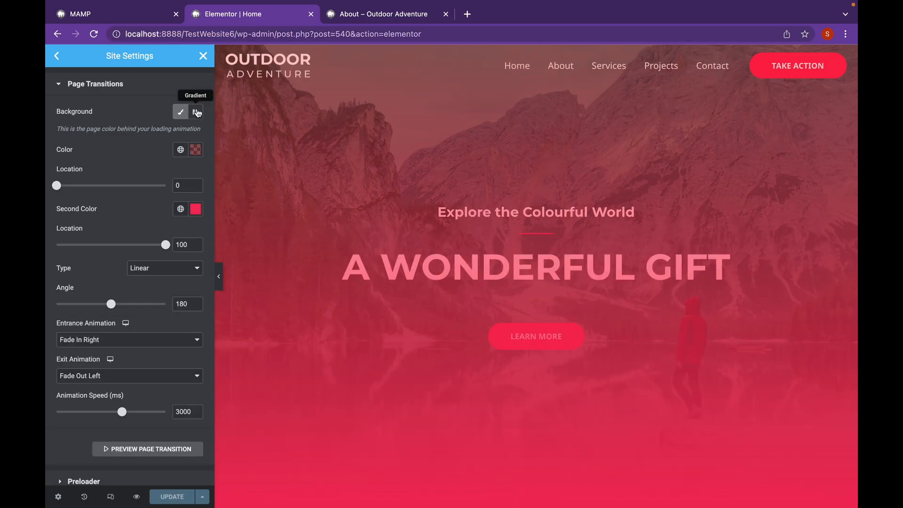
click(197, 112)
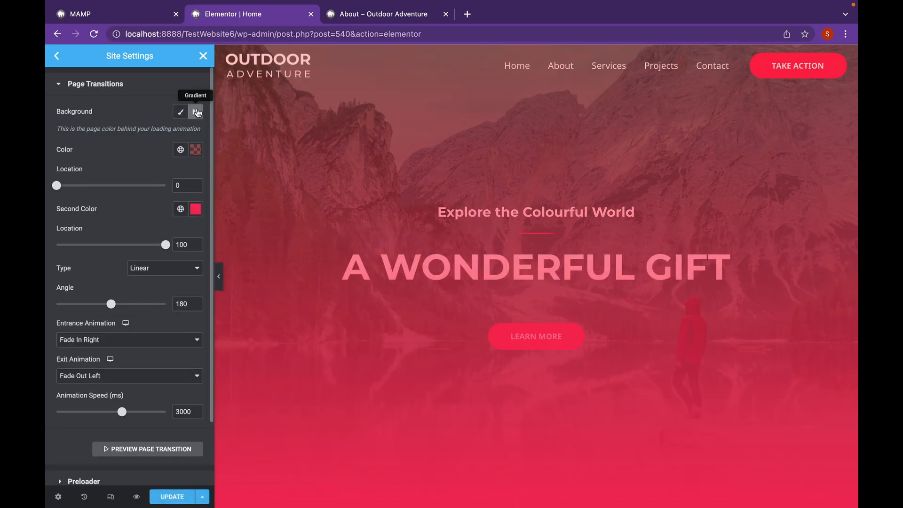
click(200, 213)
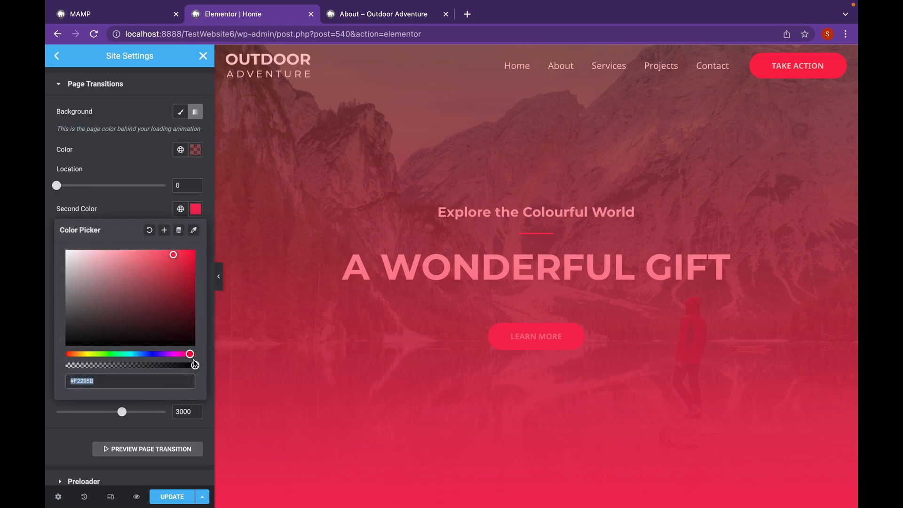
drag(194, 366, 164, 372)
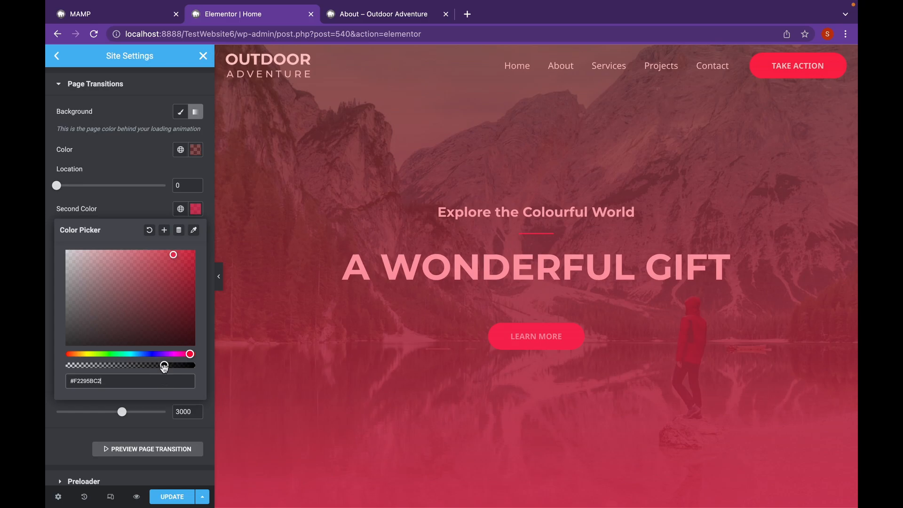
click(96, 419)
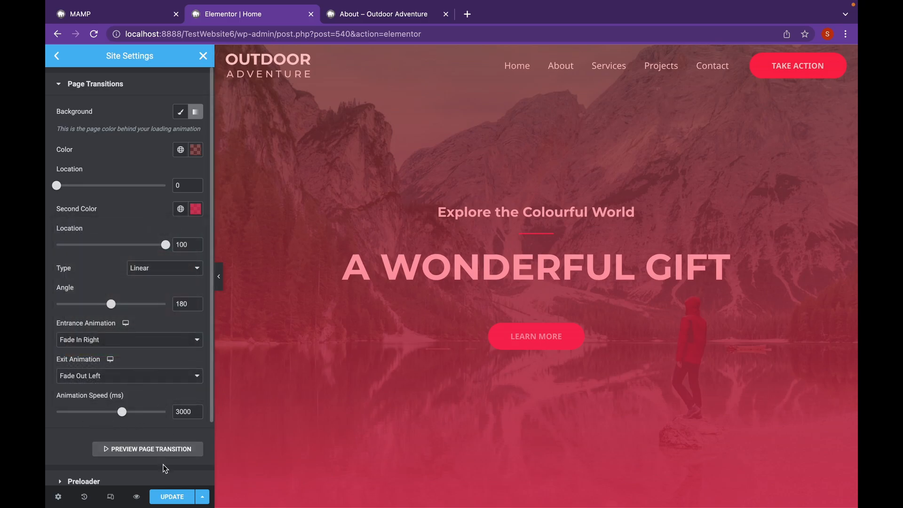
click(172, 493)
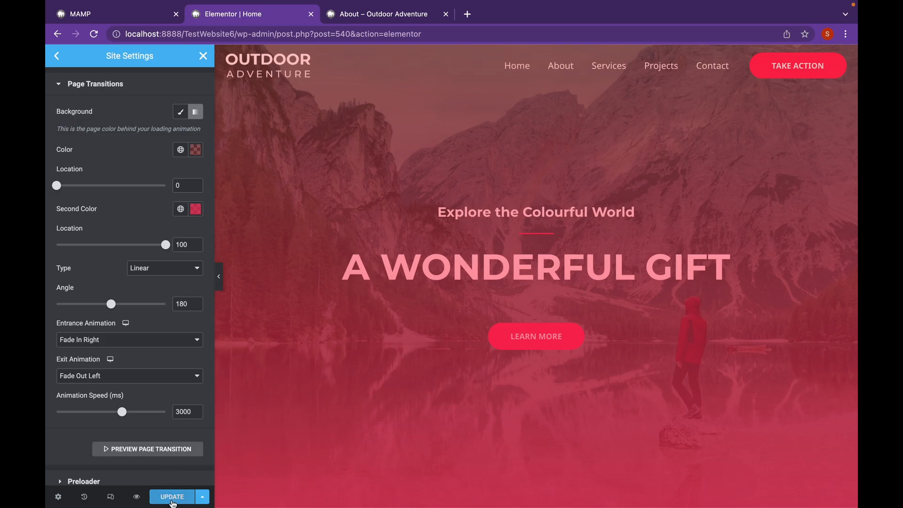
Check the gradient transition by loading the live site's Home page, and return to the Elementor editor.
click(372, 14)
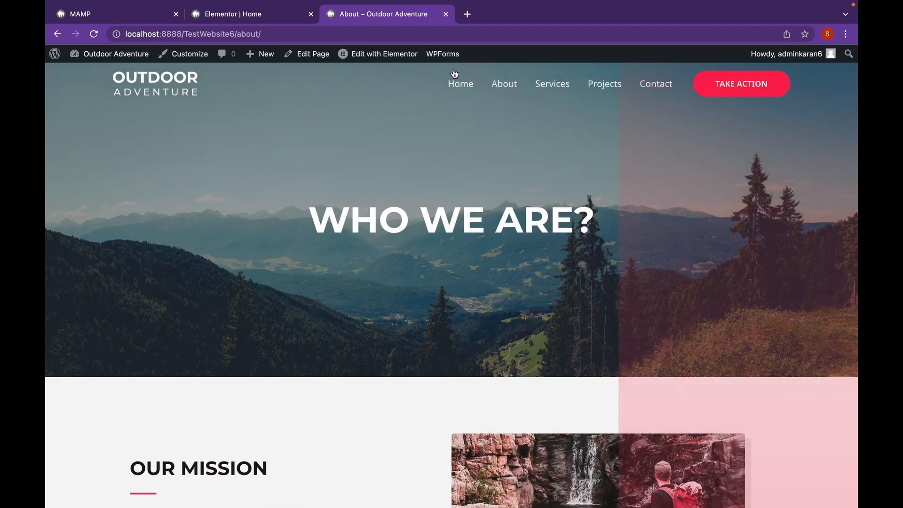
click(454, 82)
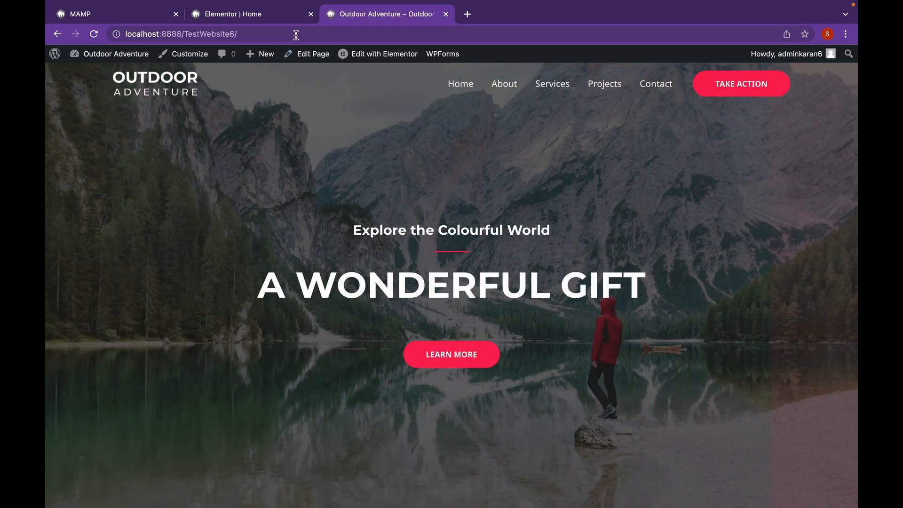
click(287, 19)
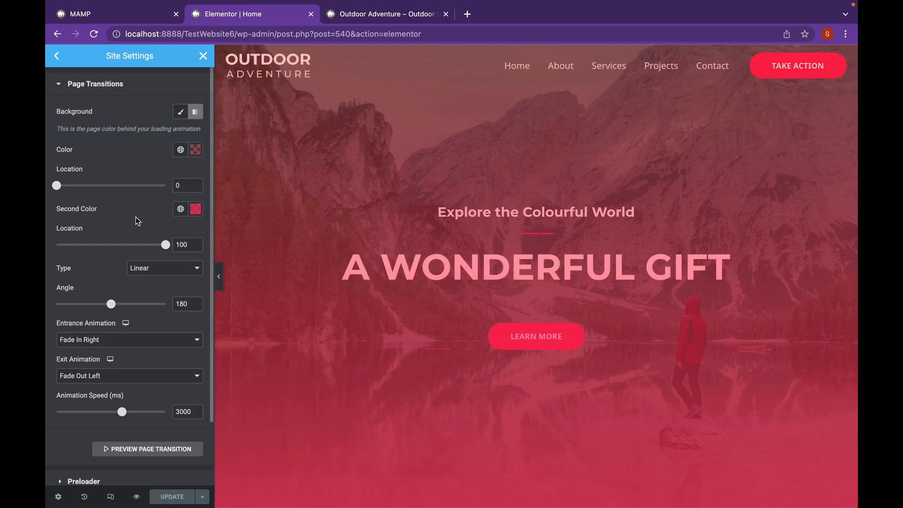
Set the preloader type to Animation and choose the Circle Dashed animation.
scroll(141, 352, down, 3)
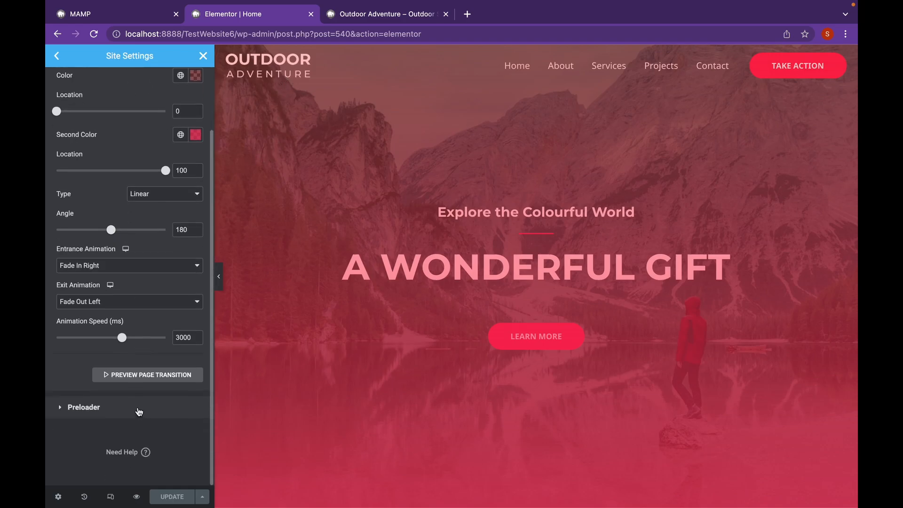
click(134, 401)
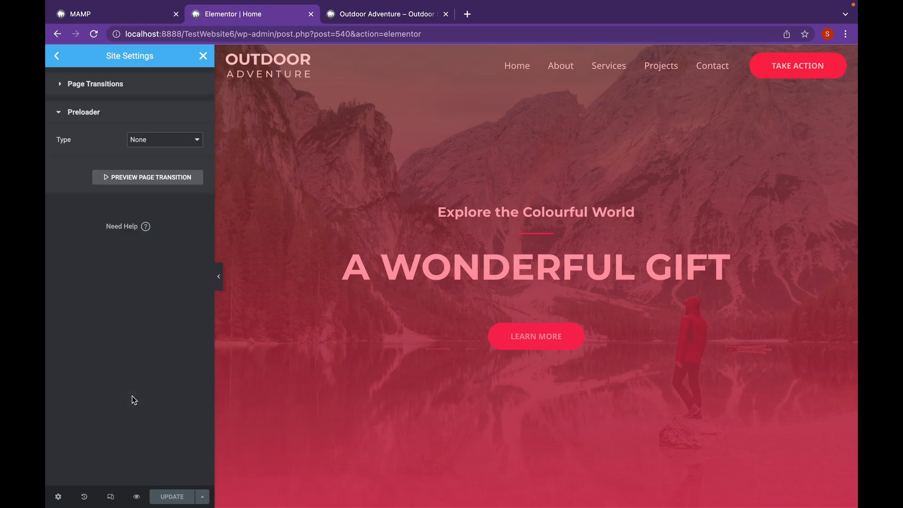
click(198, 146)
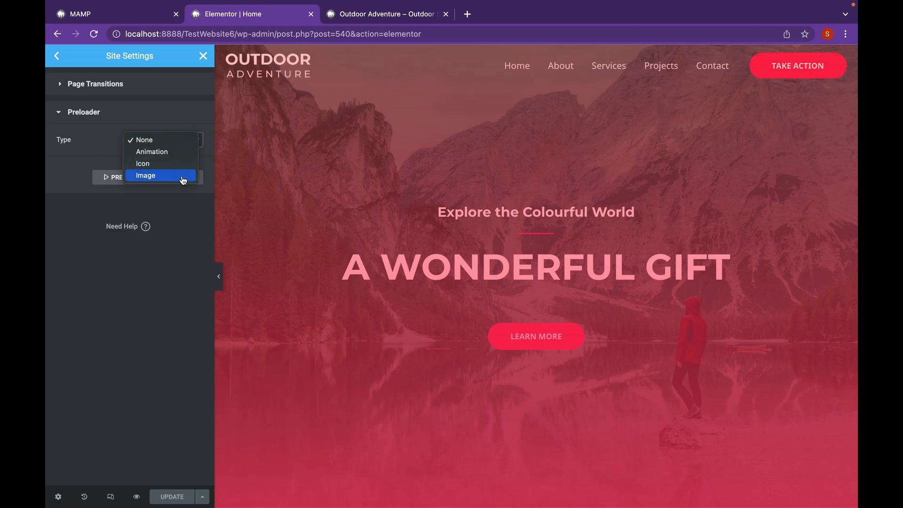
click(181, 154)
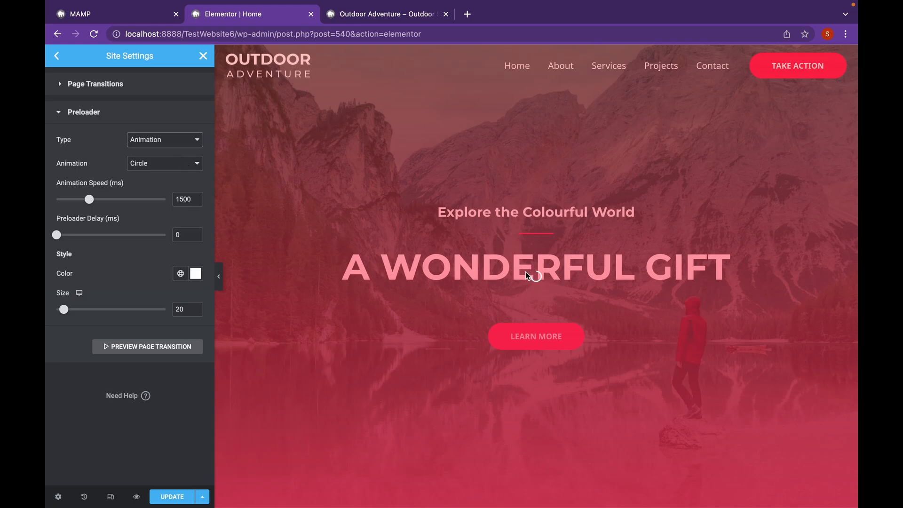
click(186, 168)
click(188, 177)
Change the preloader animation to Pulse and enlarge its size to 160.
click(180, 163)
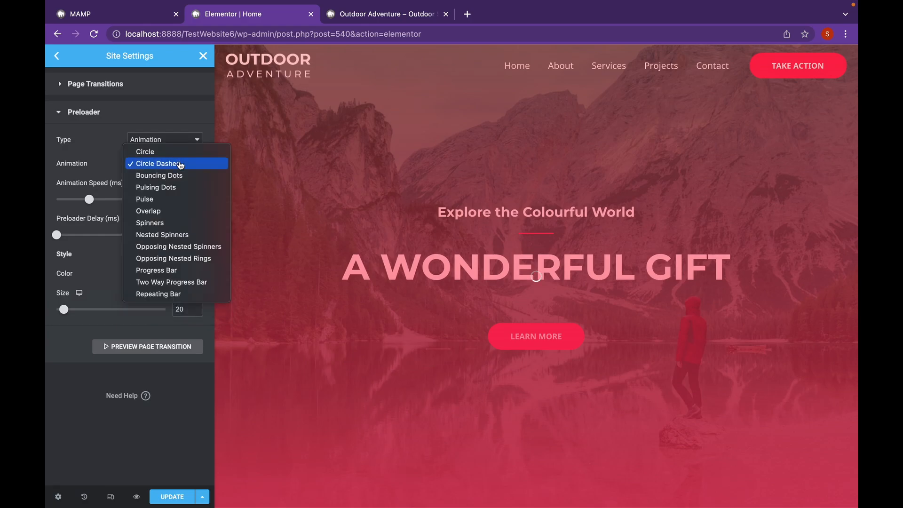
click(188, 202)
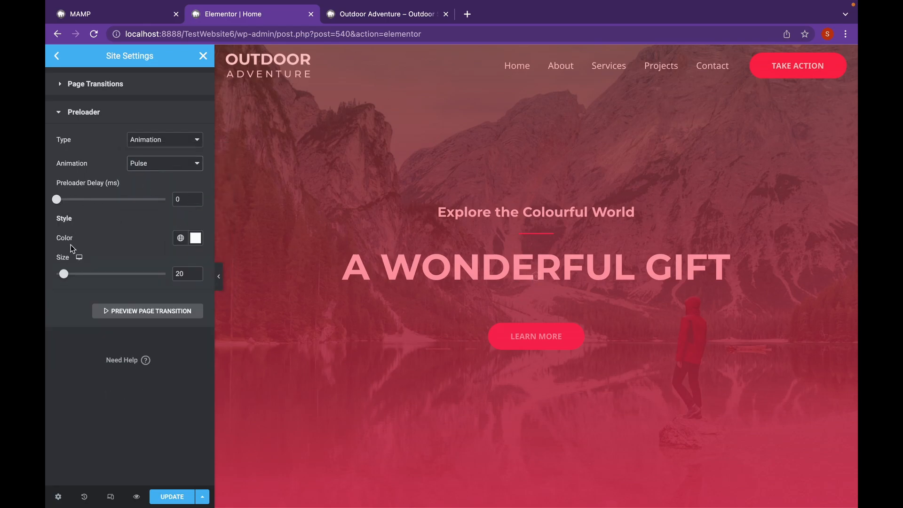
drag(63, 274, 115, 273)
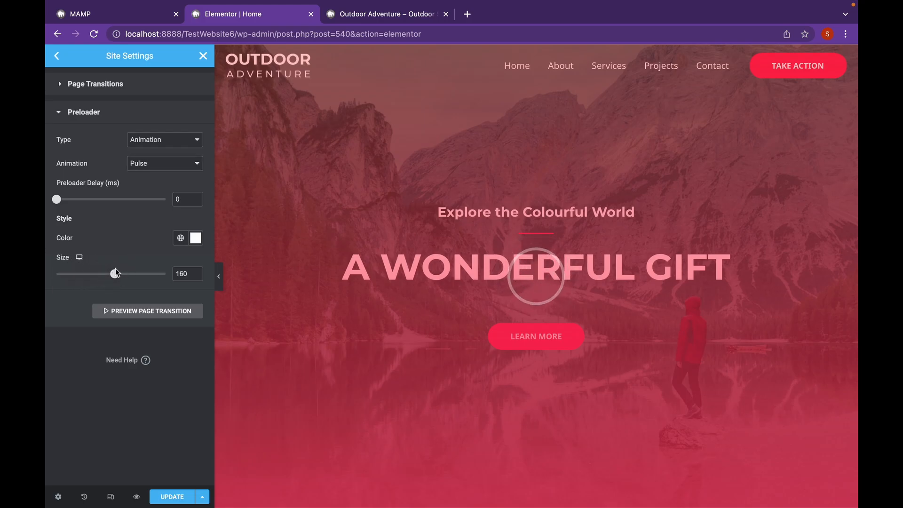
Change the preloader animation to Nested Spinners.
click(190, 162)
click(185, 198)
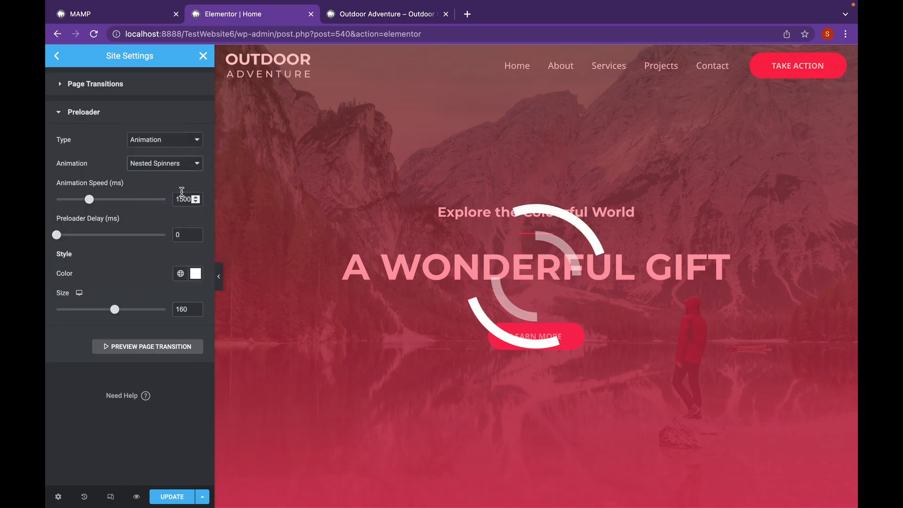
Try the Opposing Nested Rings preloader animation, followed by Two Way Progress Bar.
click(178, 165)
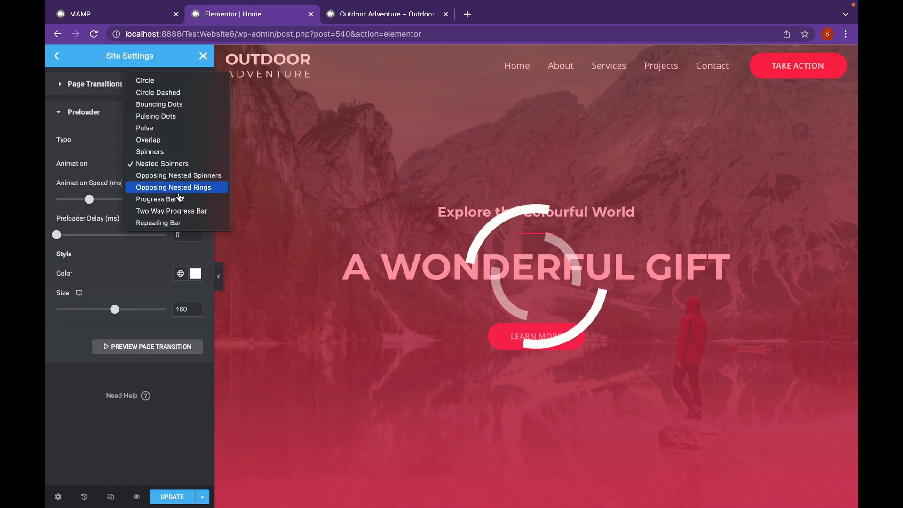
click(178, 192)
click(177, 163)
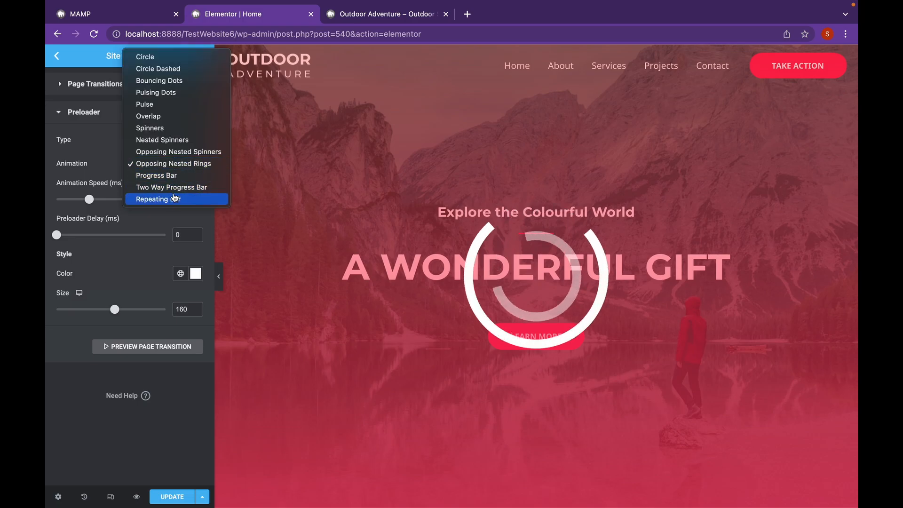
click(183, 187)
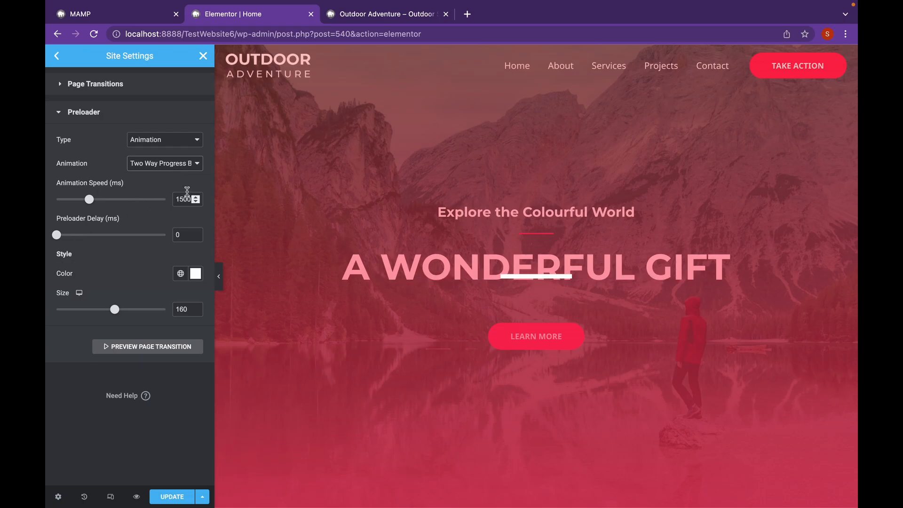
Set the preloader delay to 400 ms and change the animation to Repeating Bar.
click(59, 235)
drag(59, 235, 69, 237)
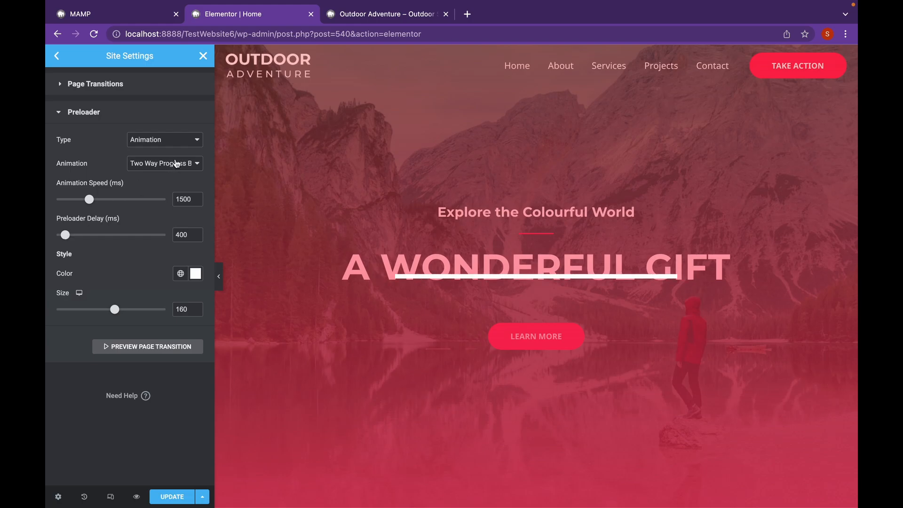
click(176, 163)
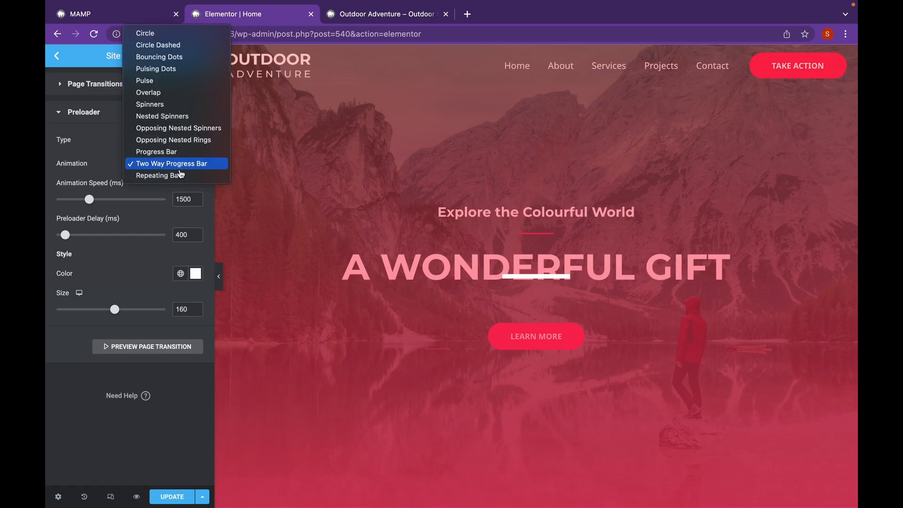
click(179, 175)
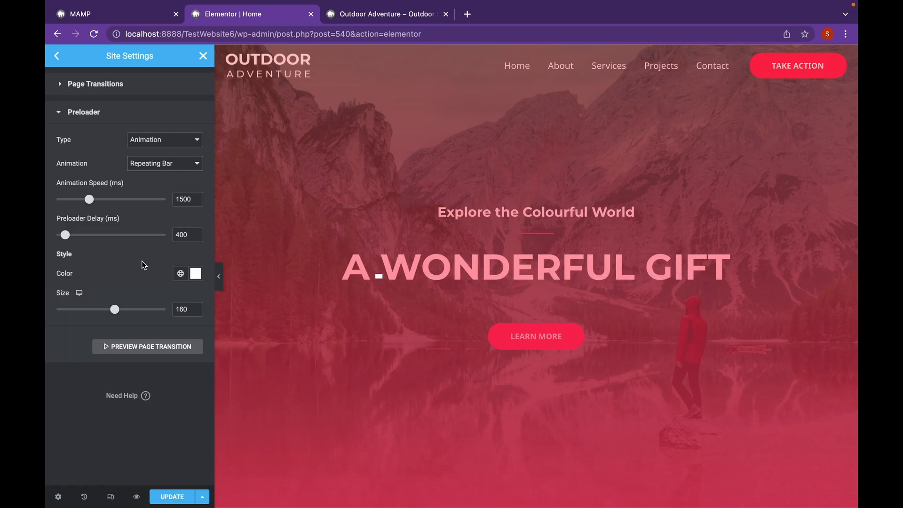
Try the global Text color on the preloader bar.
click(195, 273)
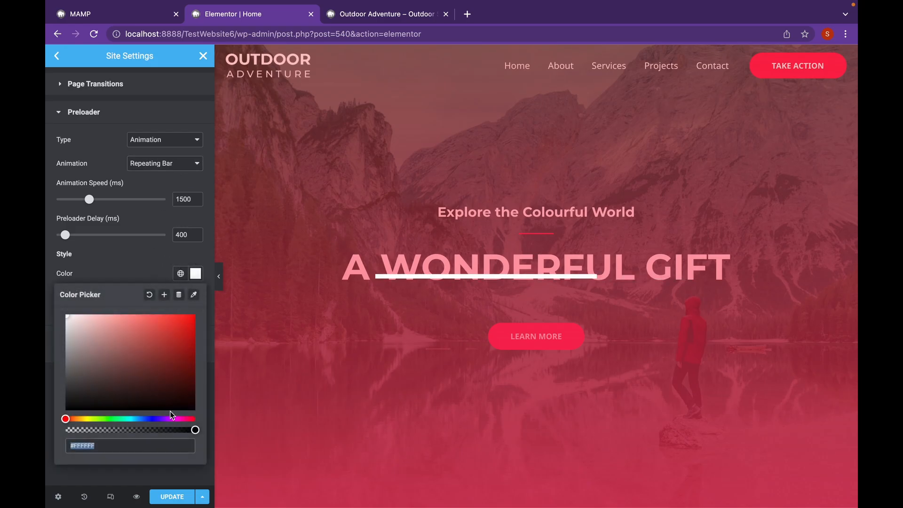
click(180, 276)
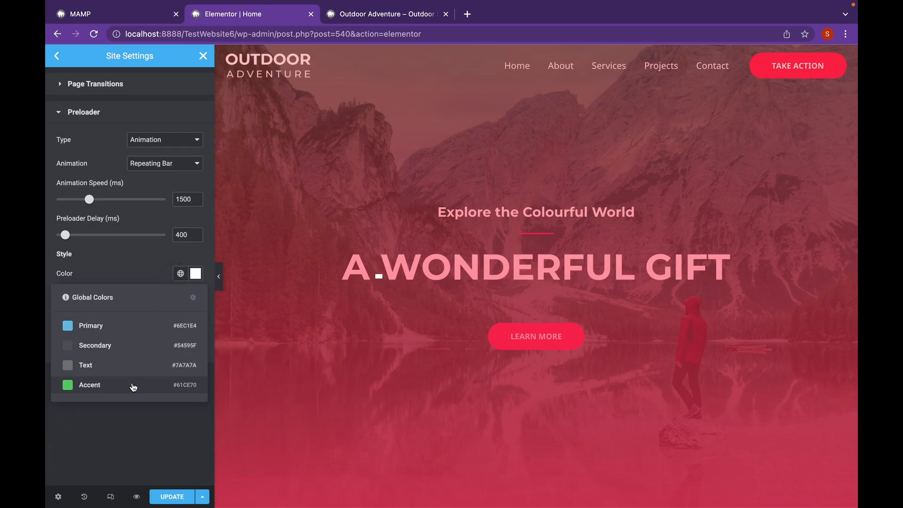
click(71, 365)
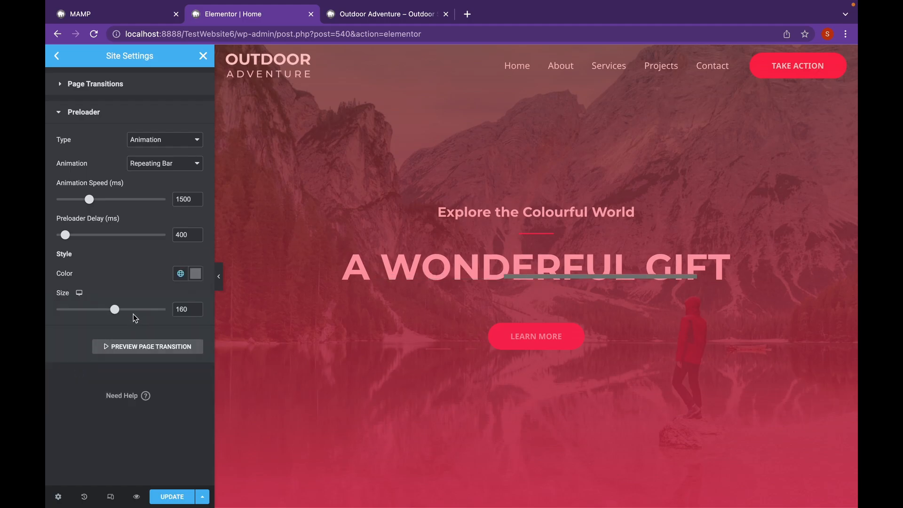
Set the preloader bar to a custom near-white color, #F4ECEC.
click(195, 273)
drag(67, 364, 70, 319)
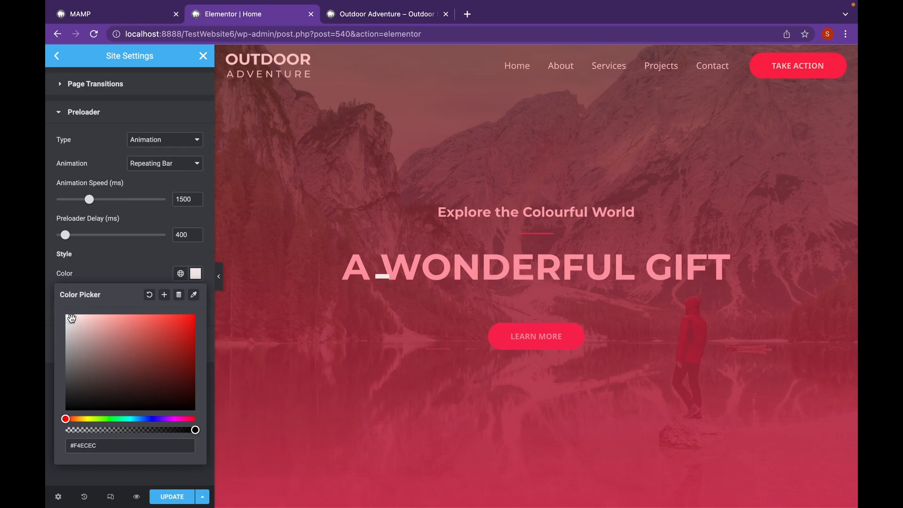
click(146, 263)
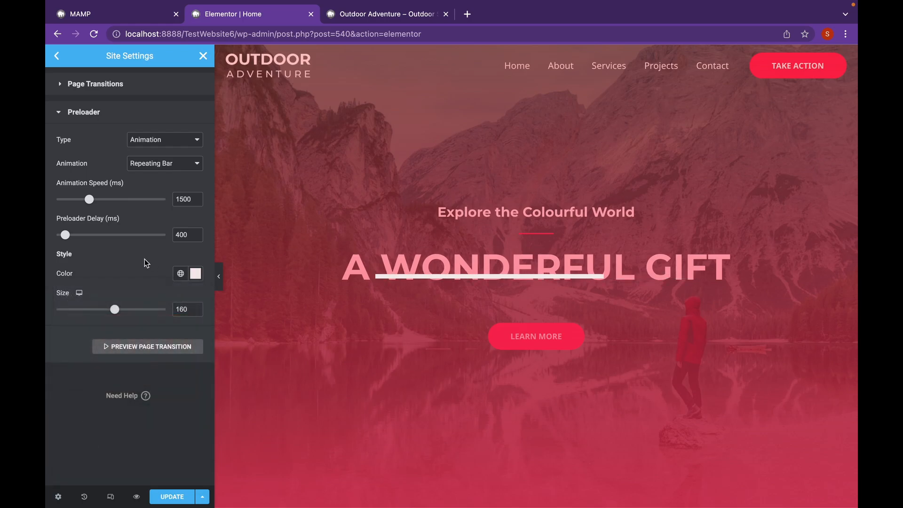
Save the site settings, check the Repeating Bar preloader on the live site, and return to the Elementor editor.
click(168, 496)
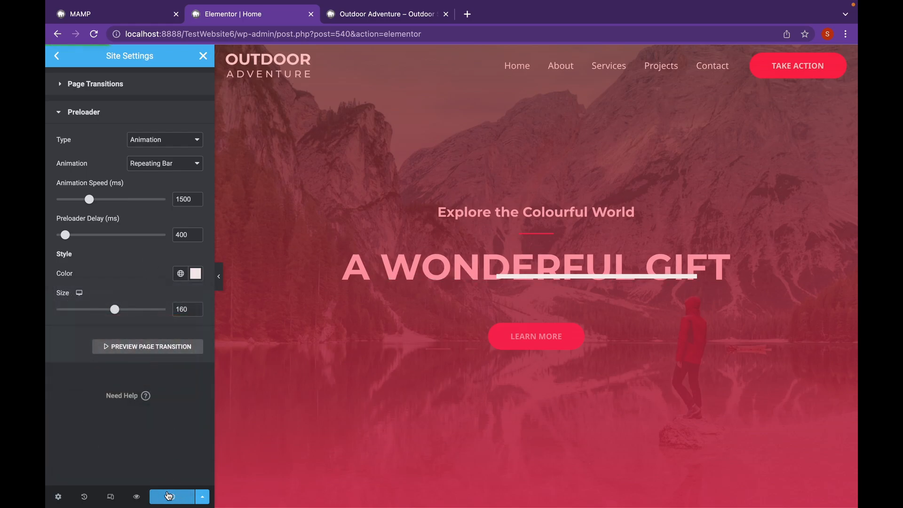
click(405, 16)
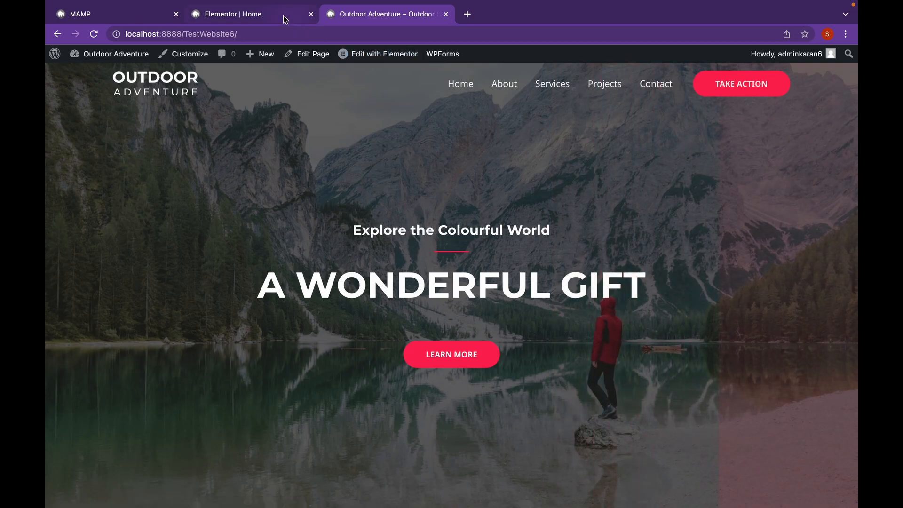
click(266, 10)
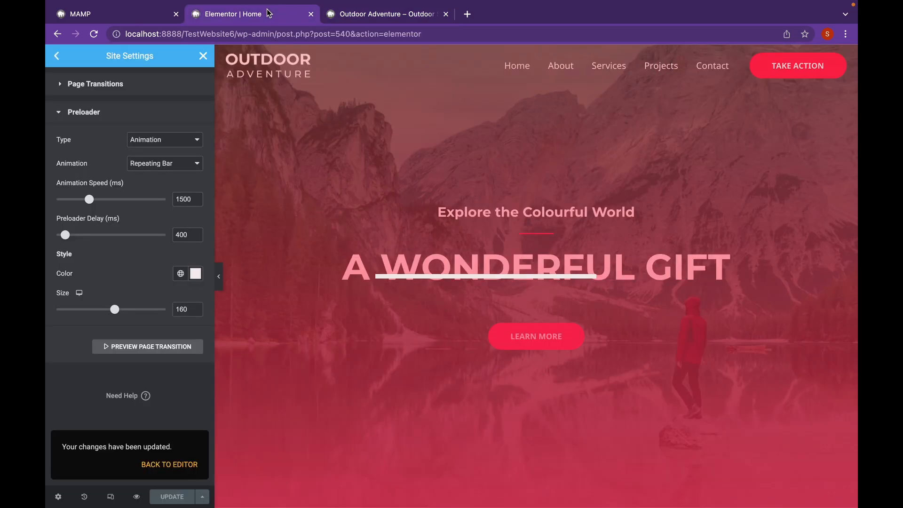
Set the preloader animation speed to 3000 ms, save, and test it by loading the live site's Services page.
double_click(182, 198)
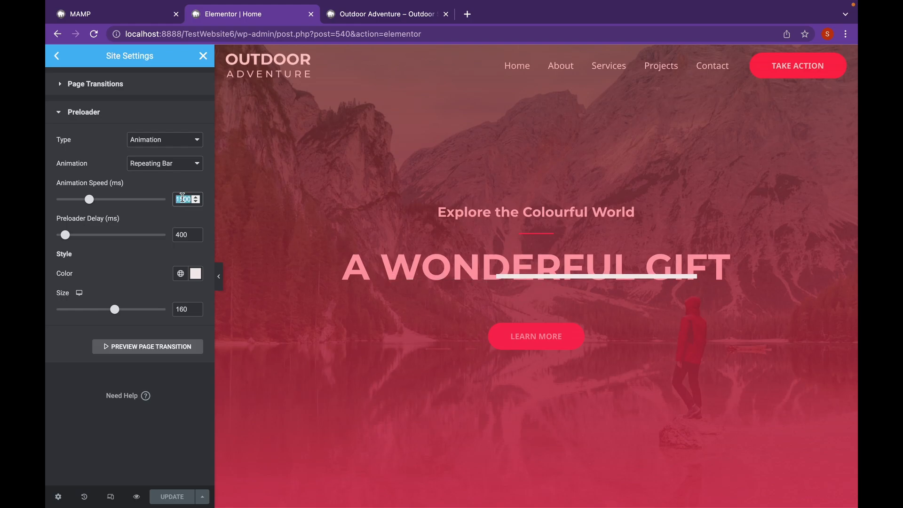
text(3000)
click(177, 496)
click(365, 16)
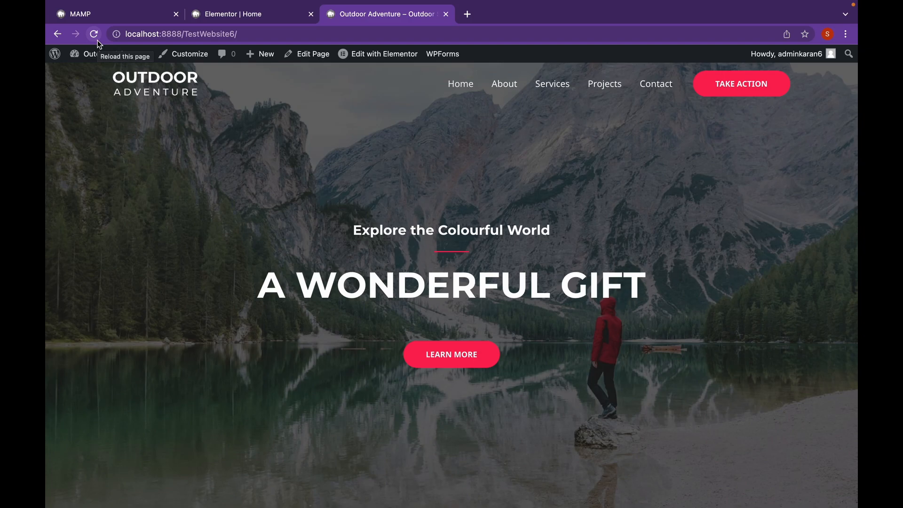
click(546, 88)
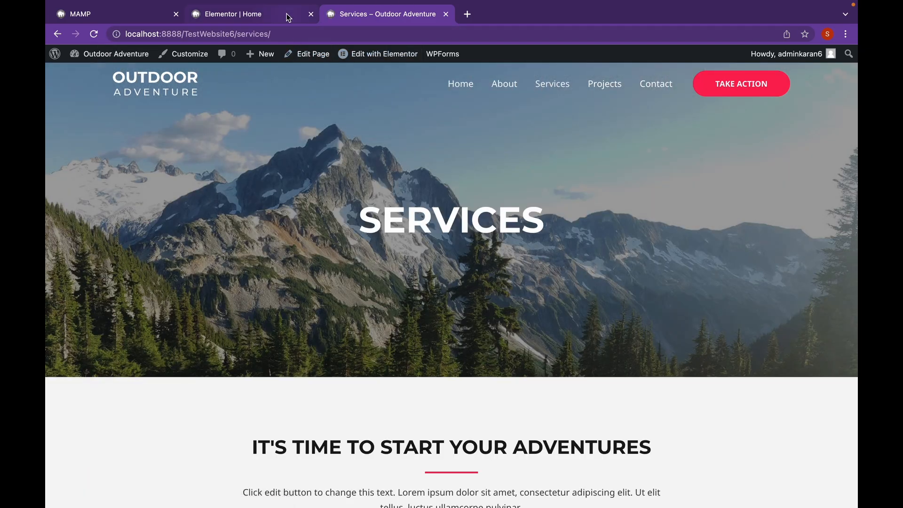
Clear the preloader delay value, save the settings, and reload the live Services page to test it.
click(282, 15)
double_click(185, 235)
key(BackSpace)
click(182, 498)
click(378, 16)
click(94, 35)
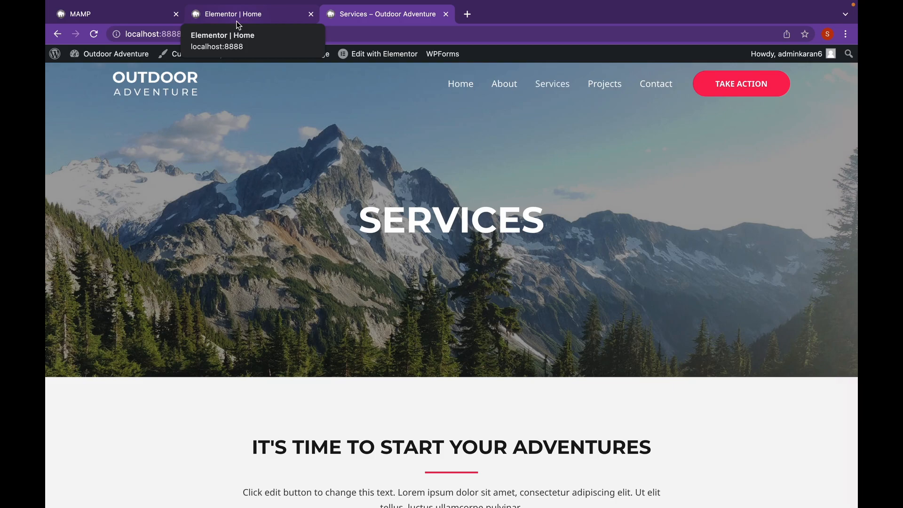
Return to the Elementor editor, set the preloader animation speed to 5000 ms, and save.
click(236, 21)
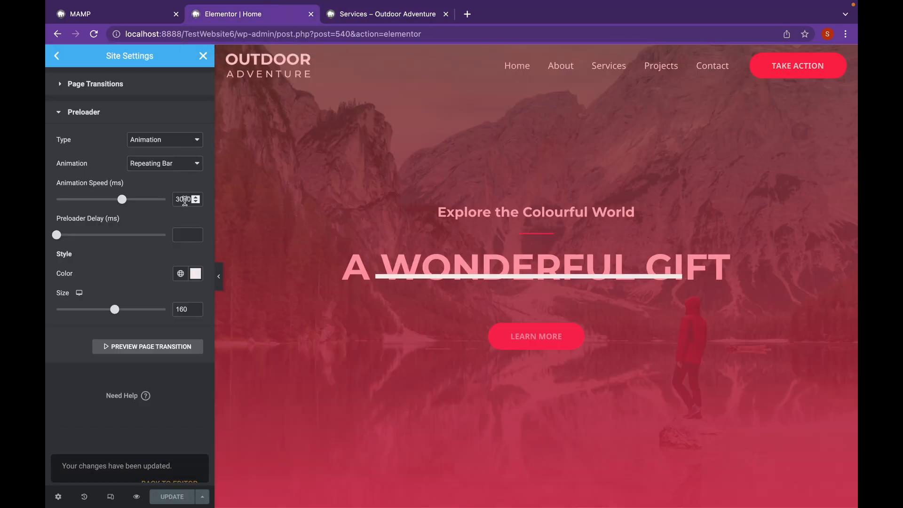
double_click(184, 200)
text(5000)
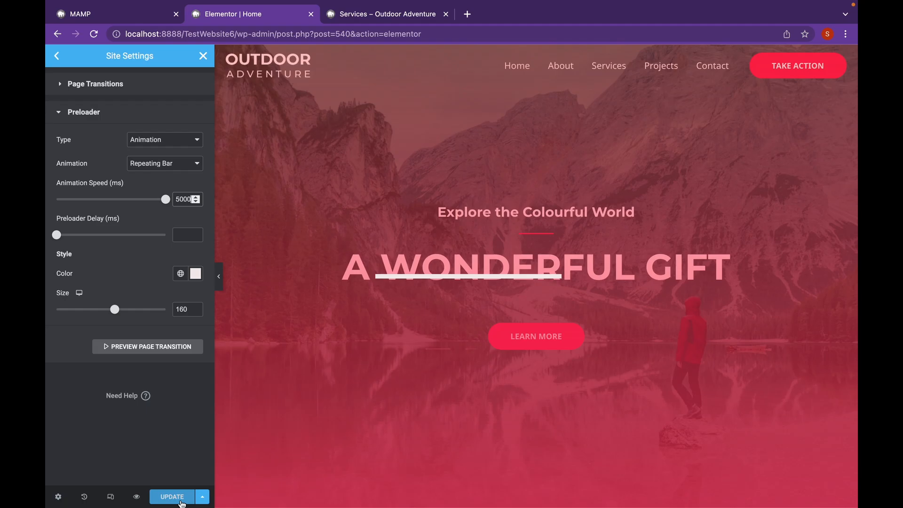
click(182, 497)
Switch the preloader type to Icon and look through the icon library without inserting anything.
click(181, 140)
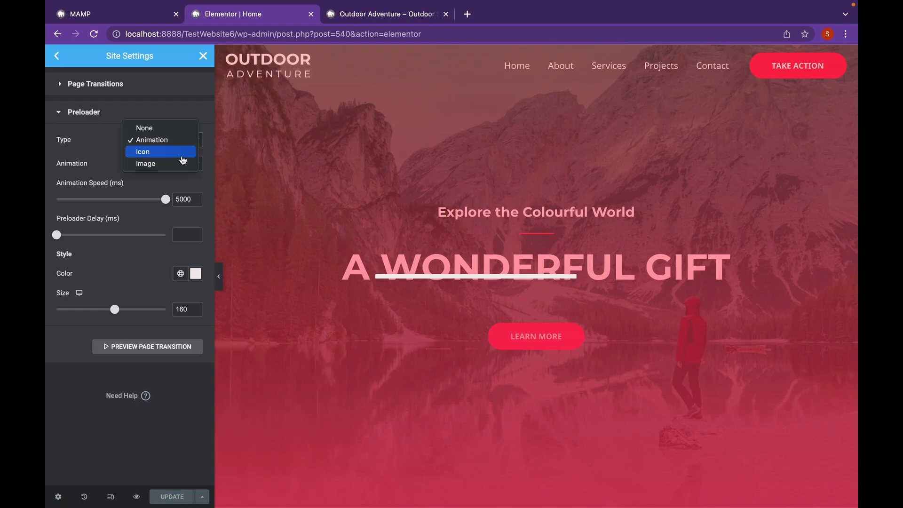
click(182, 153)
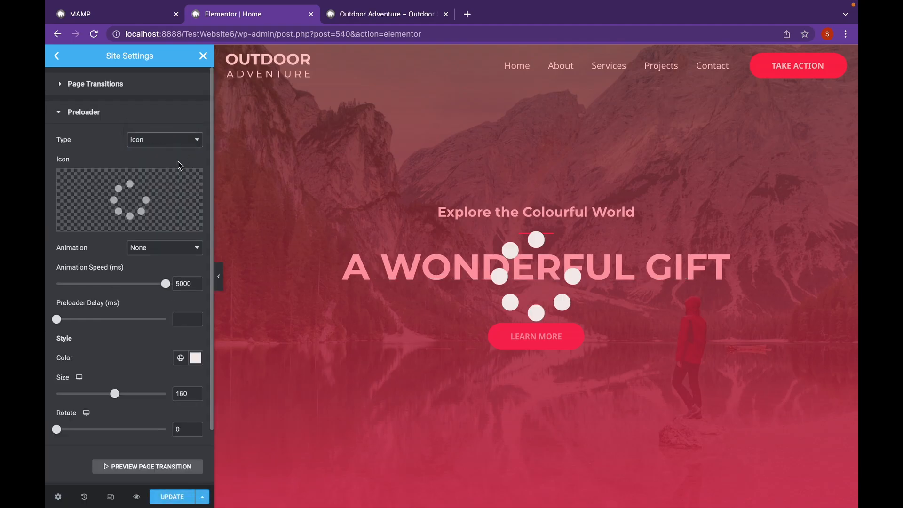
mouse_move(109, 230)
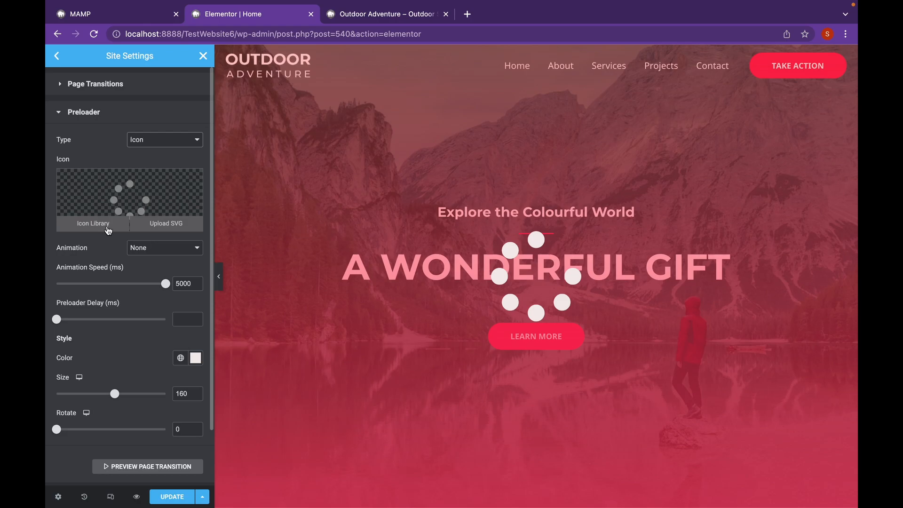
click(109, 228)
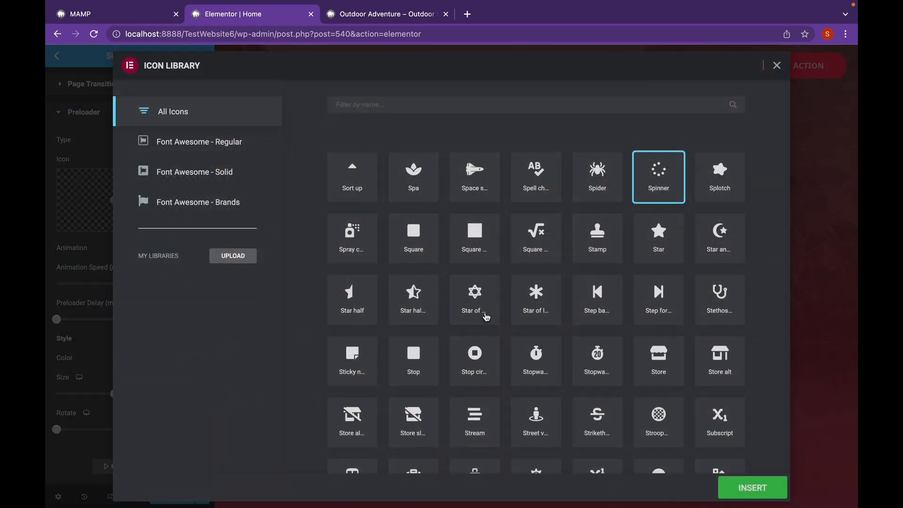
scroll(407, 324, down, 4)
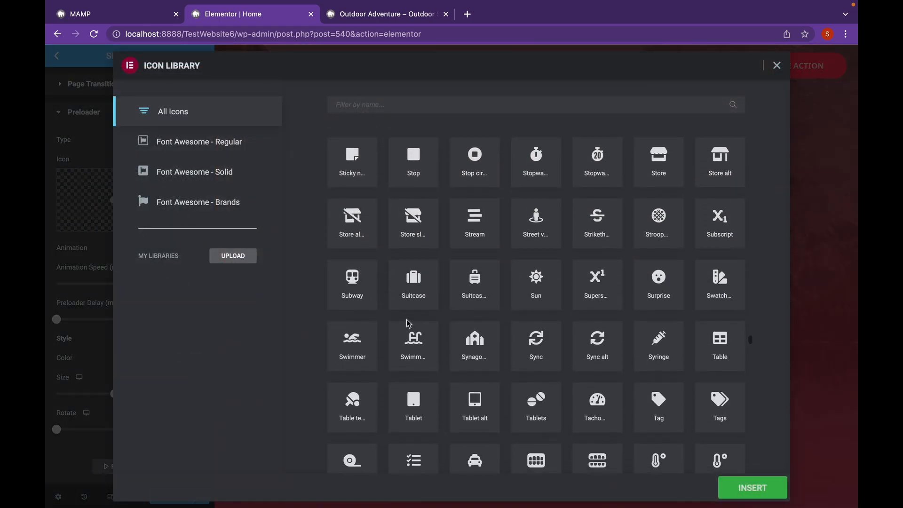
click(75, 258)
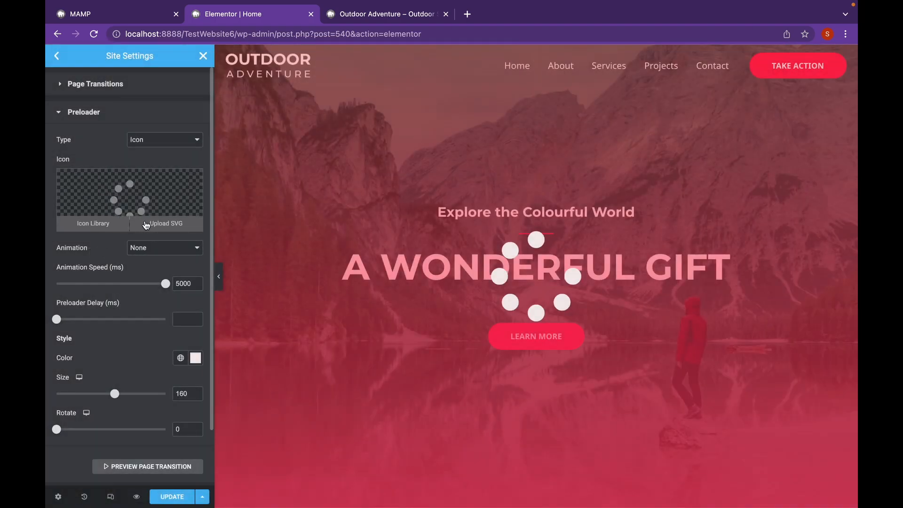
Search the icon library for "smi", insert the solid Smile icon as the preloader, and reduce its size to 92.
click(112, 229)
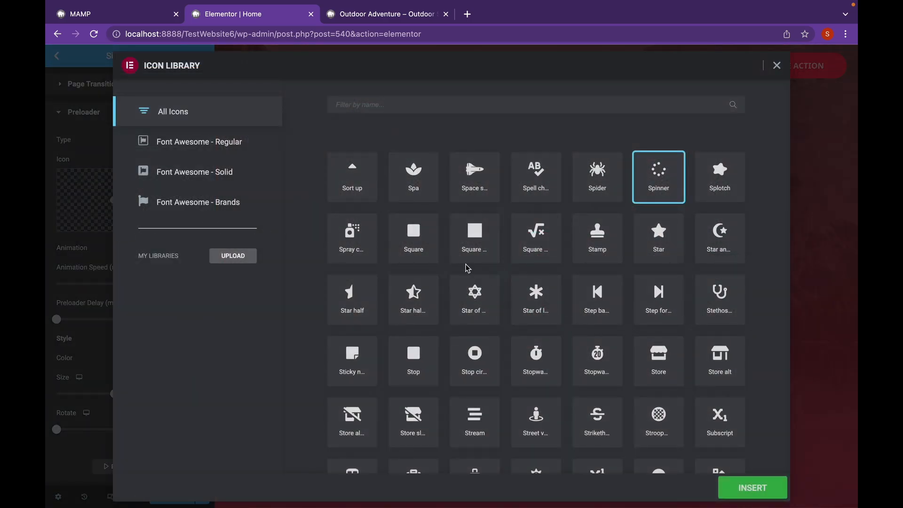
scroll(416, 238, down, 3)
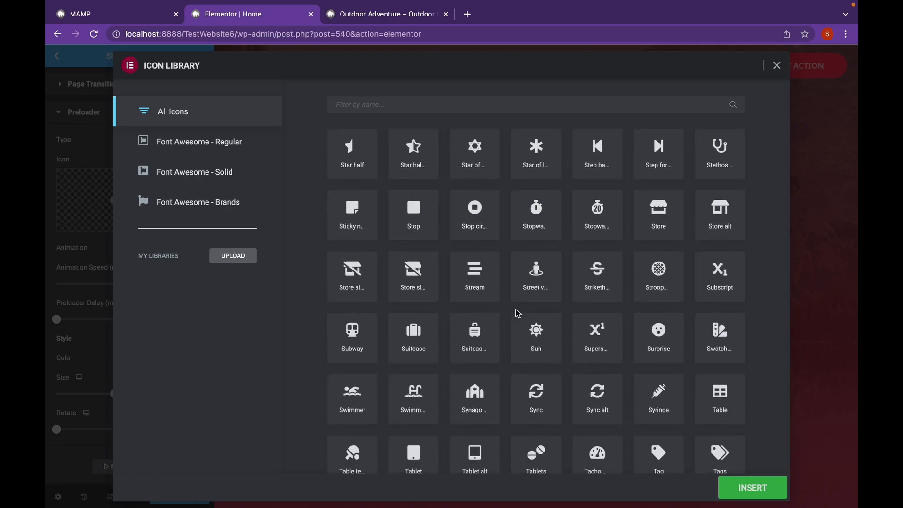
scroll(489, 293, down, 1)
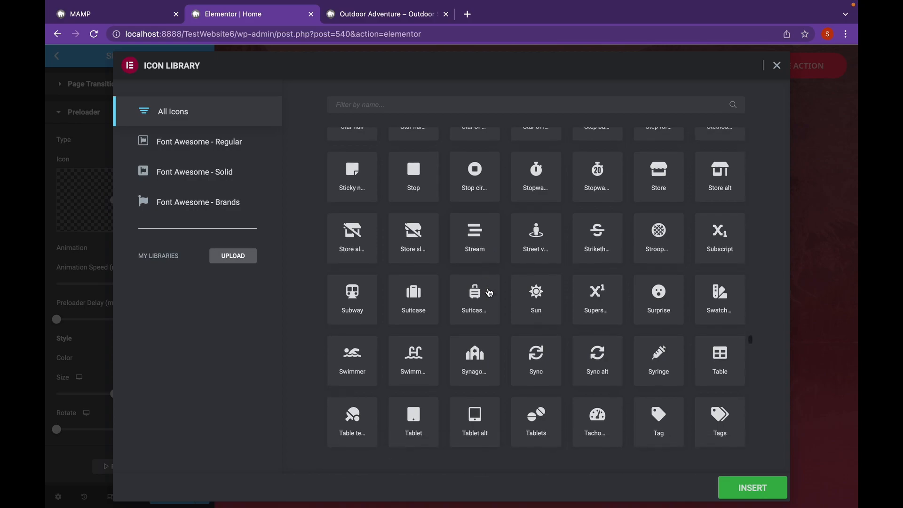
scroll(489, 292, down, 1)
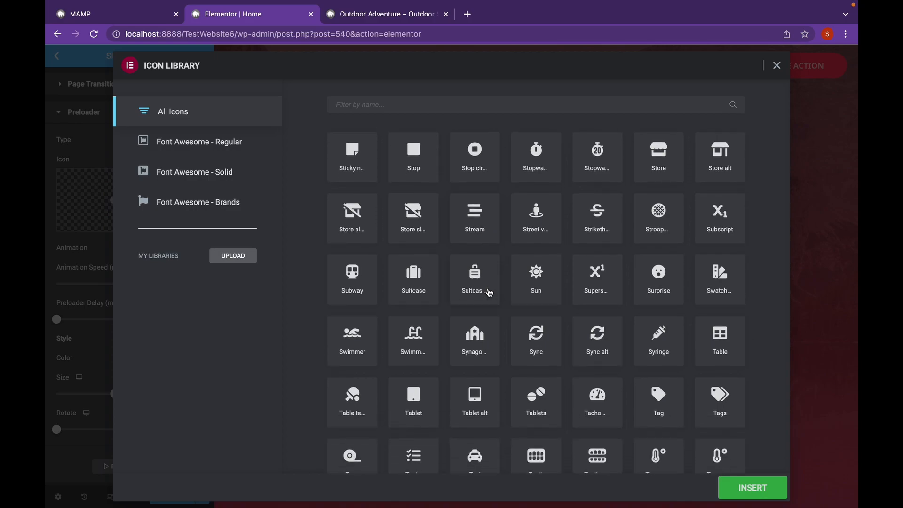
scroll(546, 295, down, 1)
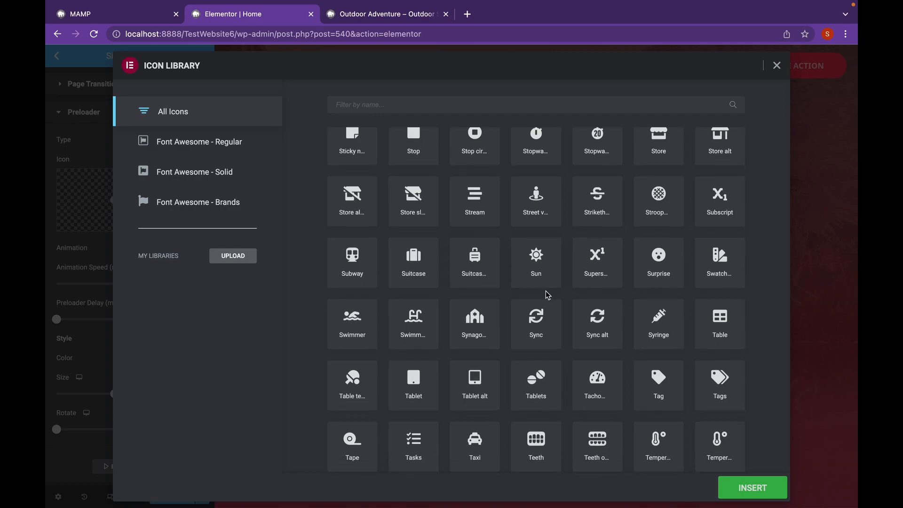
scroll(546, 295, down, 4)
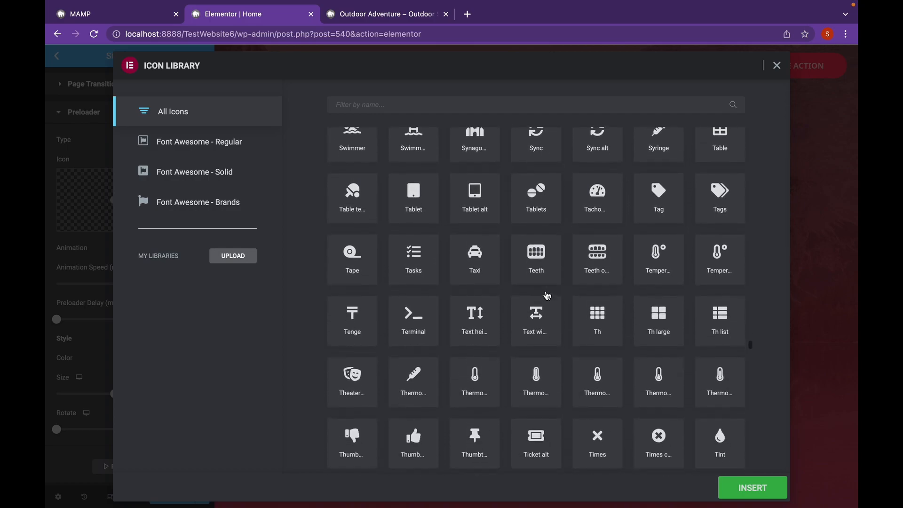
click(406, 111)
text(smi)
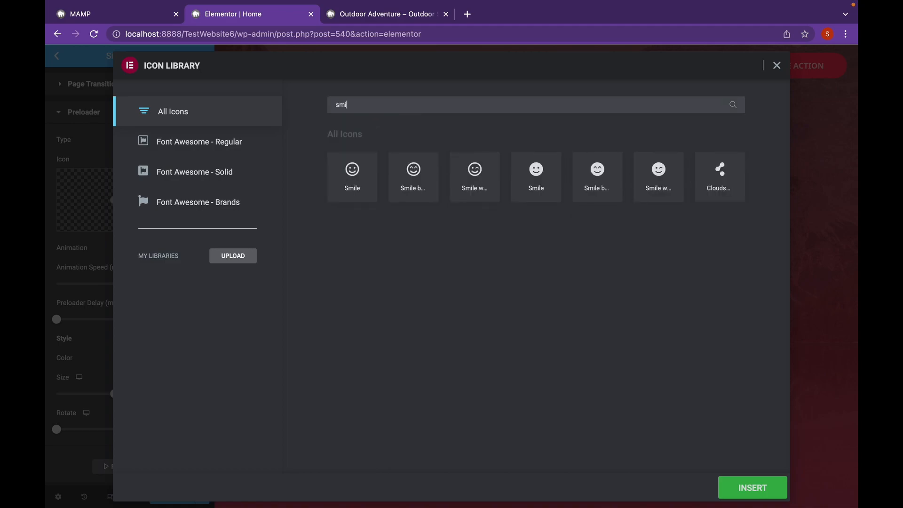
click(414, 172)
click(531, 190)
click(773, 489)
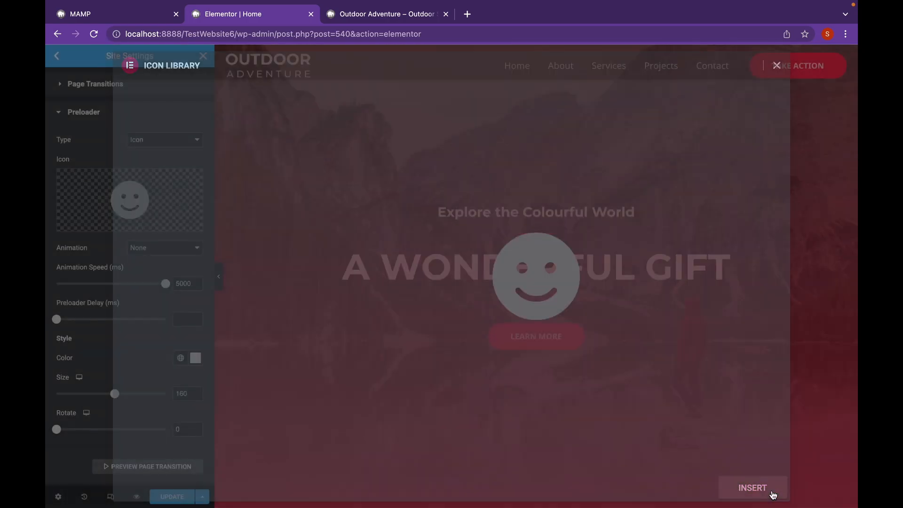
drag(113, 392, 91, 397)
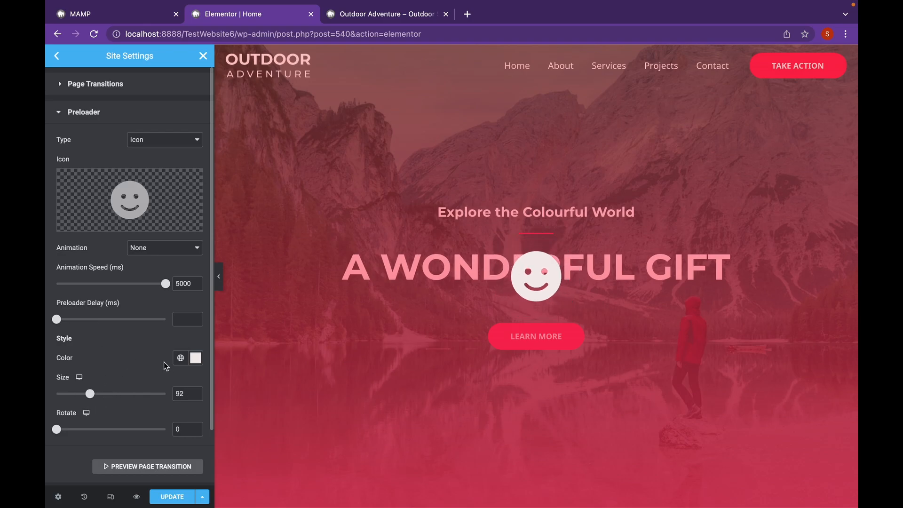
Set the smile icon preloader's color to white, #FFFFFF.
click(195, 357)
drag(135, 266, 53, 196)
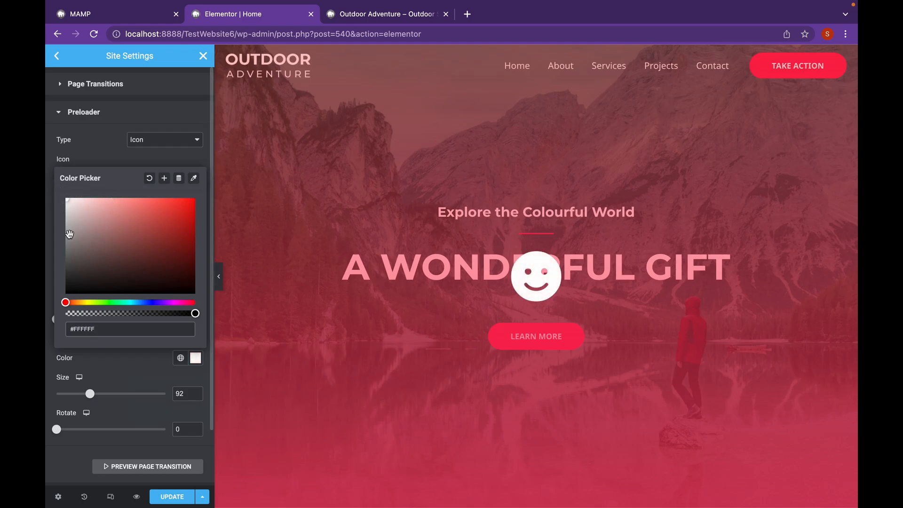
click(131, 378)
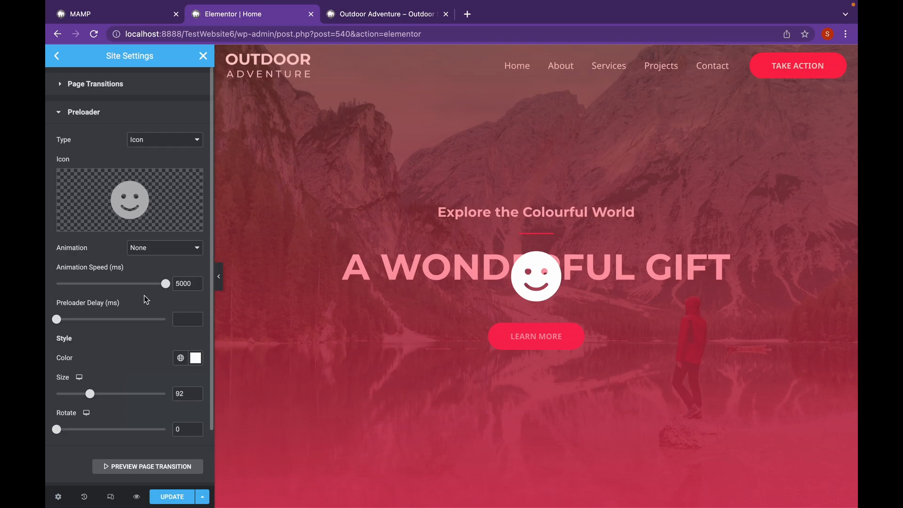
Try the Spinning animation on the preloader icon, and settle on Bounce.
click(154, 246)
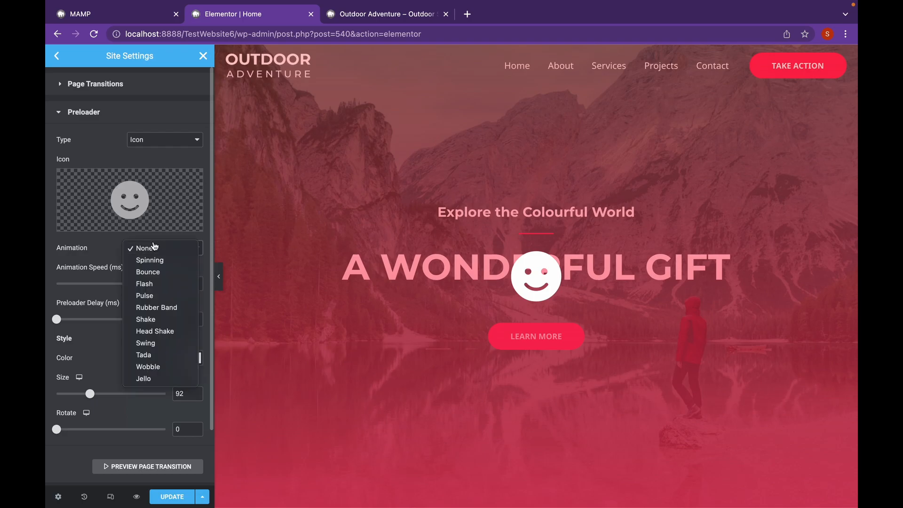
click(159, 259)
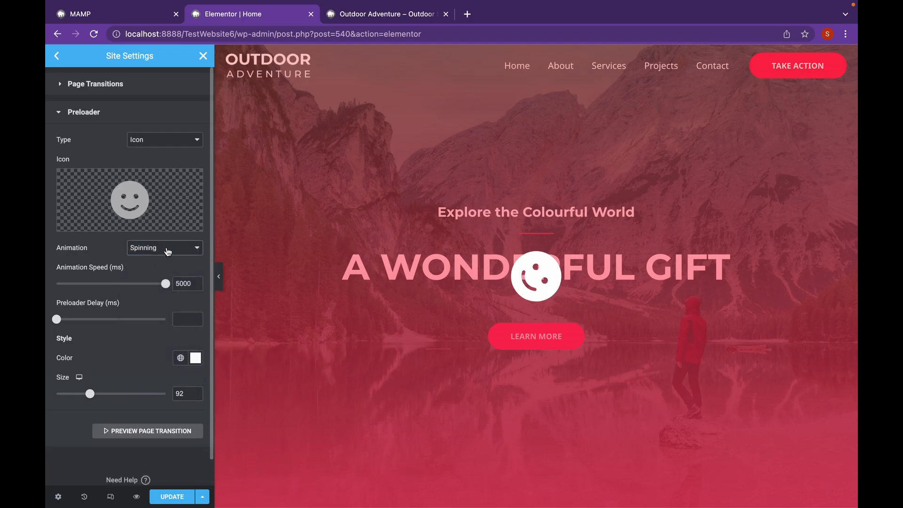
click(168, 250)
click(170, 259)
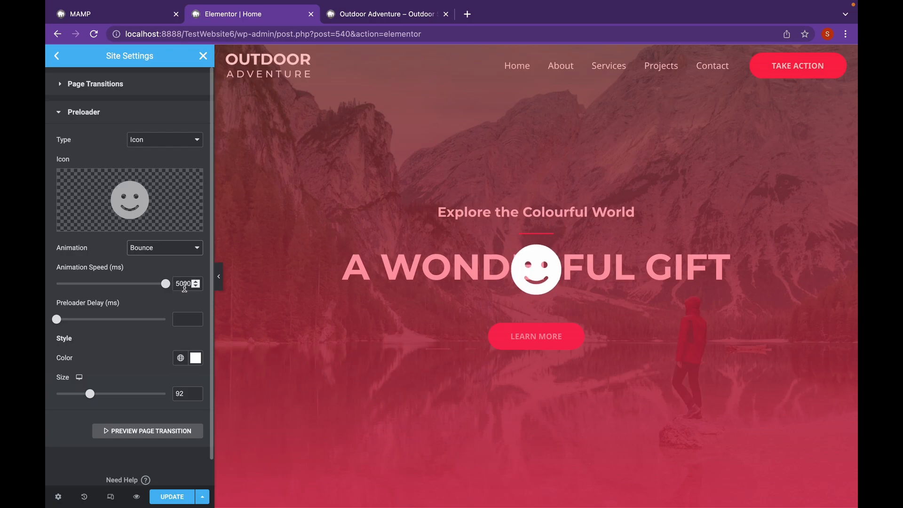
Set the preloader icon's animation speed to 1000 ms, leaving its color as it is.
double_click(183, 284)
text(1000)
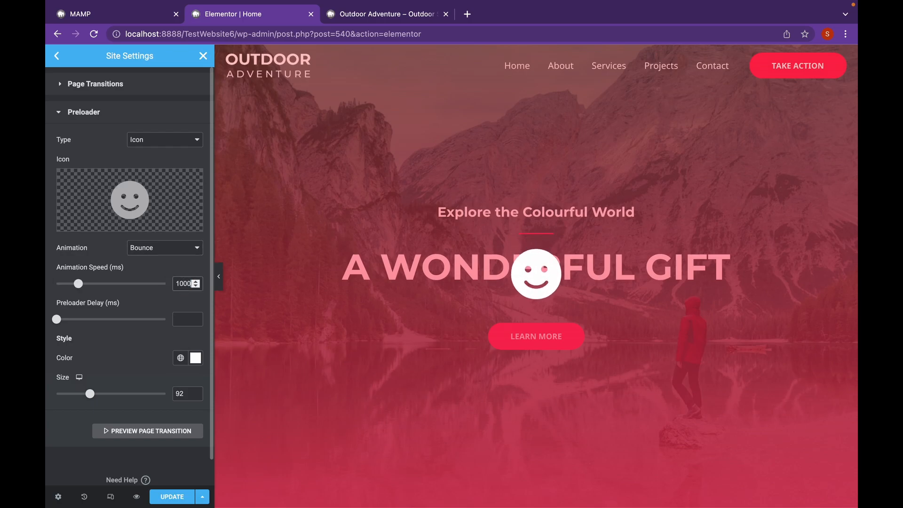
key(BackSpace)
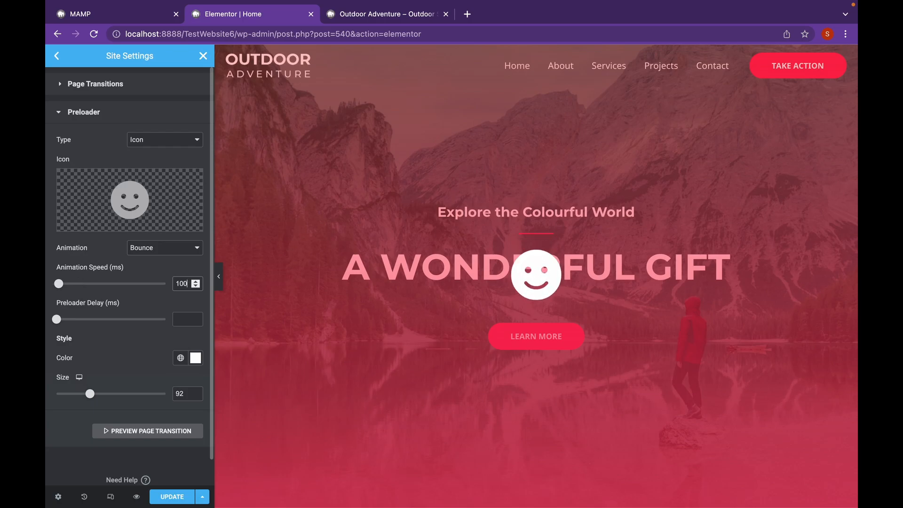
text(0000)
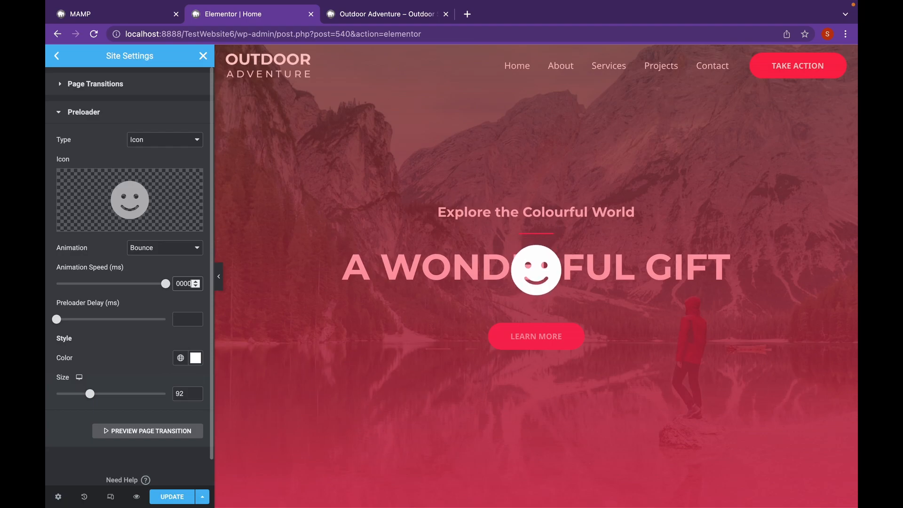
key(BackSpace)
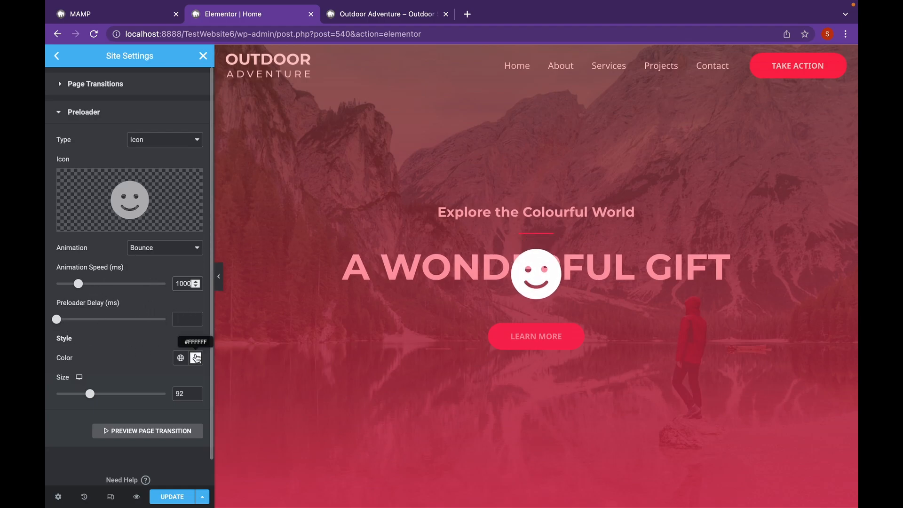
click(196, 358)
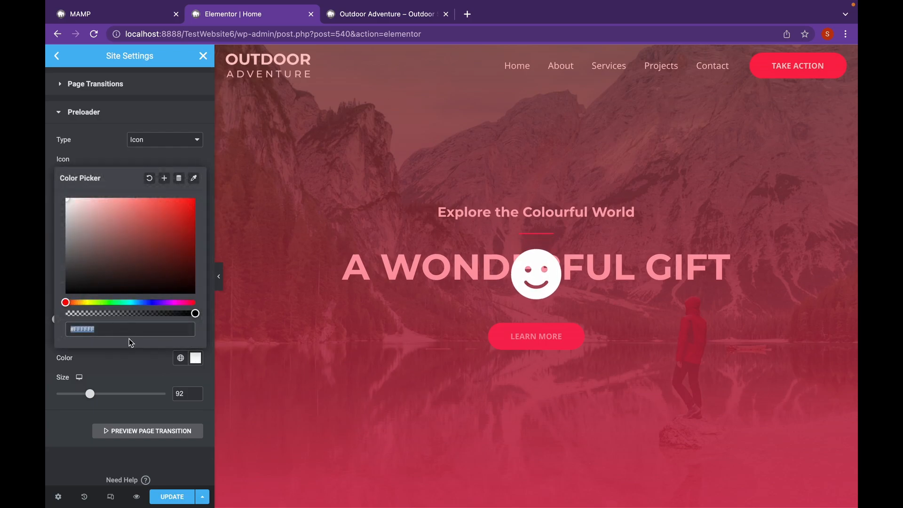
click(131, 358)
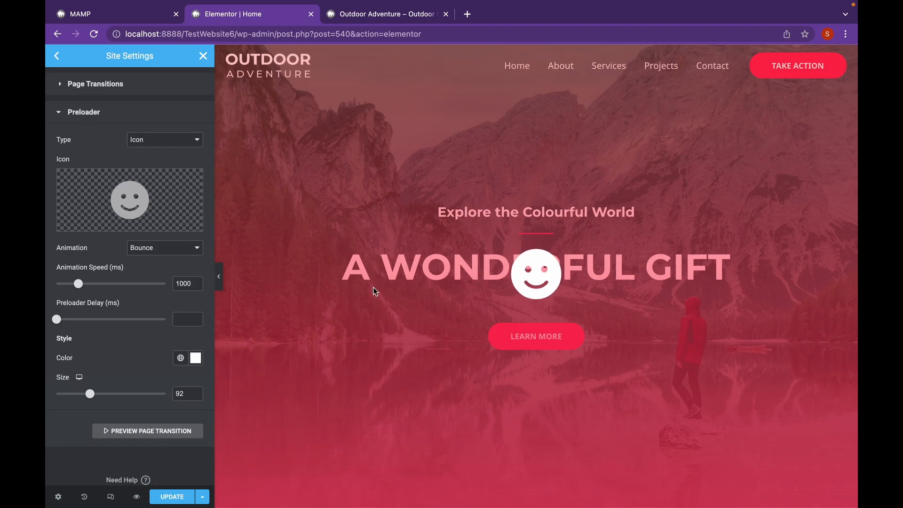
Switch the preloader type to Image and insert the white Outdoor Adventure logo from the media library.
click(184, 143)
click(183, 154)
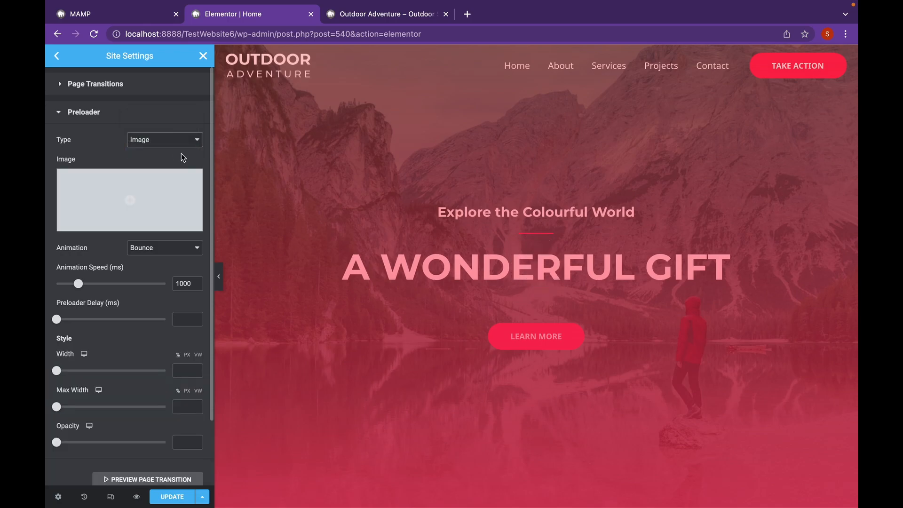
click(128, 220)
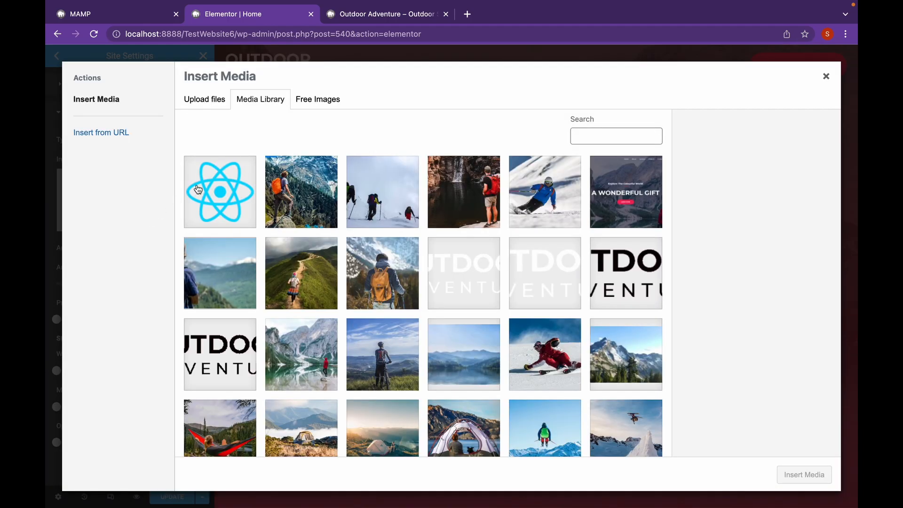
click(473, 270)
click(793, 470)
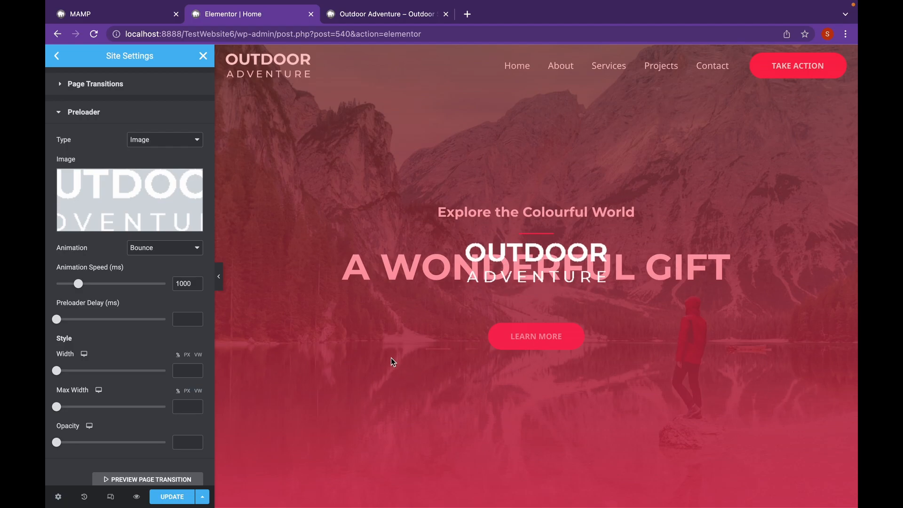
Set the logo preloader's animation to Flash with an animation speed of 4350 ms.
click(168, 255)
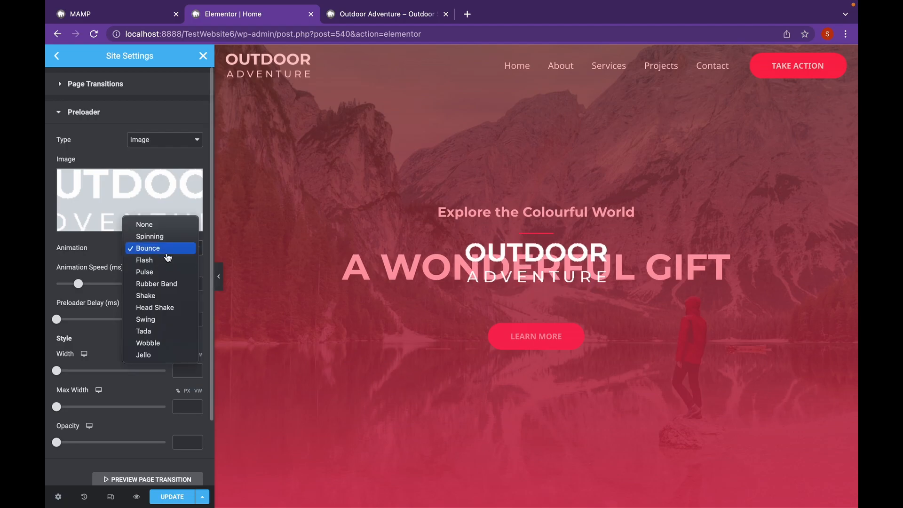
click(166, 260)
click(153, 284)
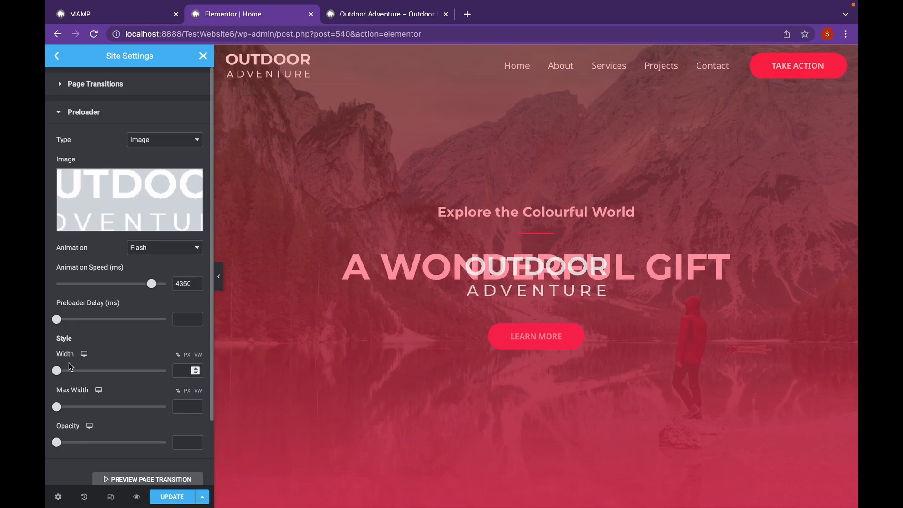
Set the preloader logo's width to 30% for desktop and 58% for mobile in responsive mode.
drag(62, 371, 93, 376)
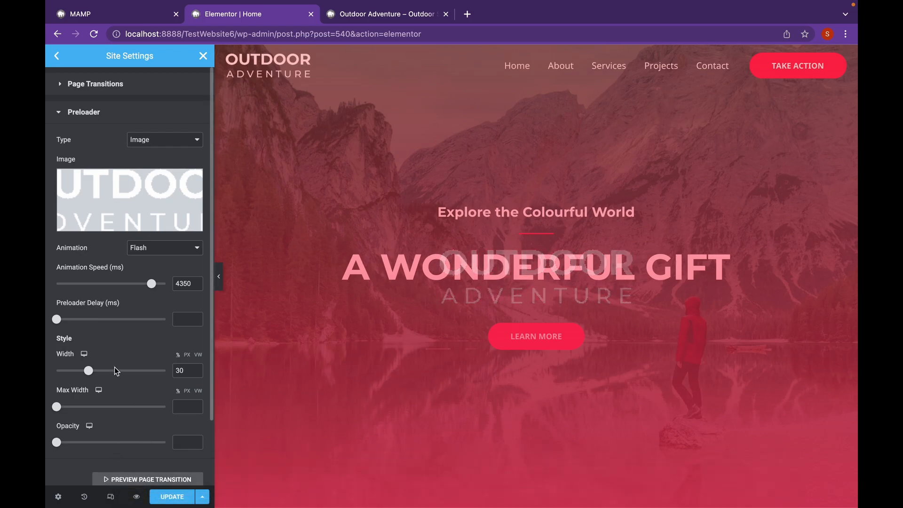
click(111, 496)
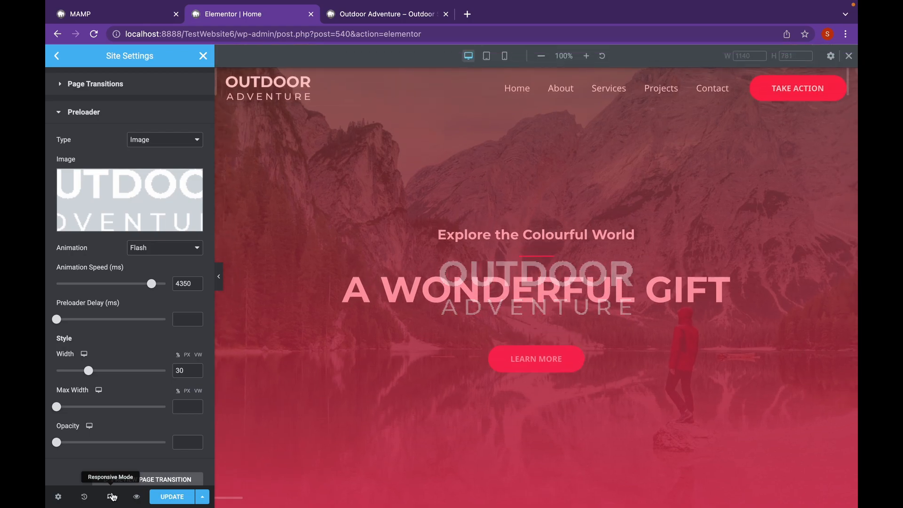
click(504, 56)
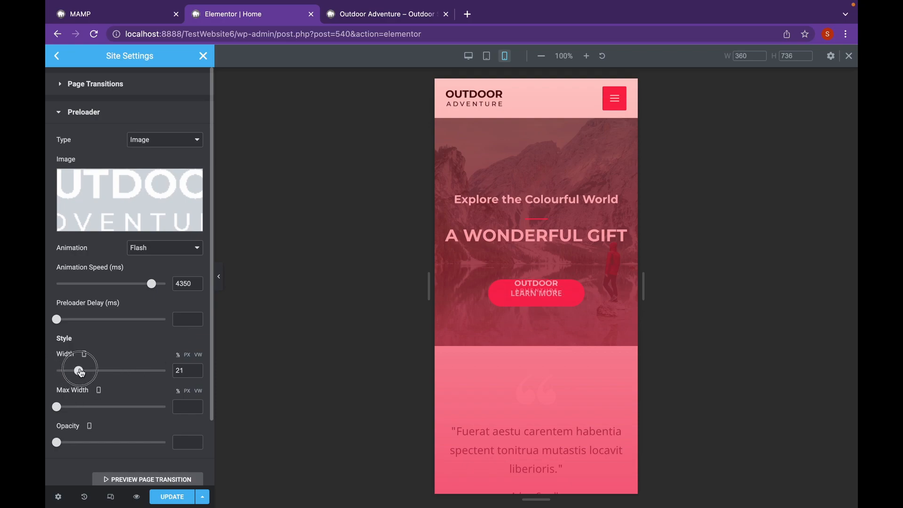
drag(84, 372, 120, 371)
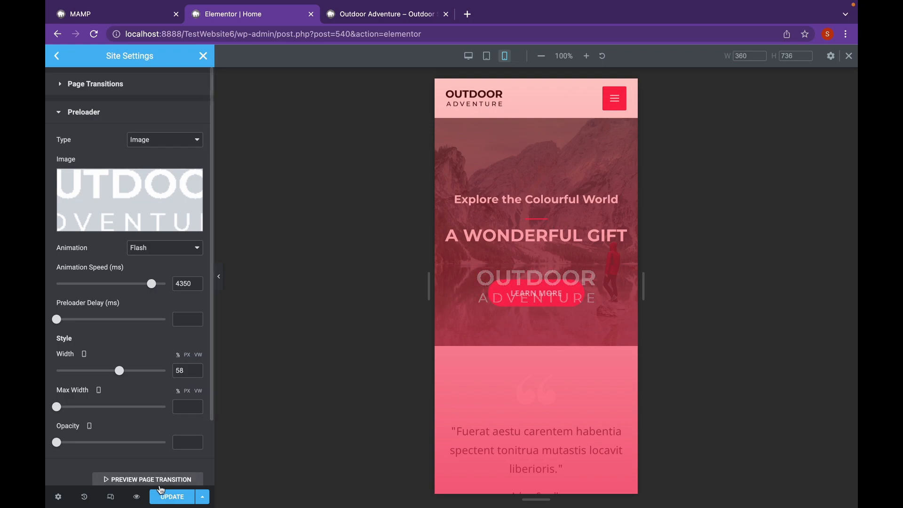
Save the site settings, visit the live home page, and go to the About page to test the logo preloader.
click(173, 496)
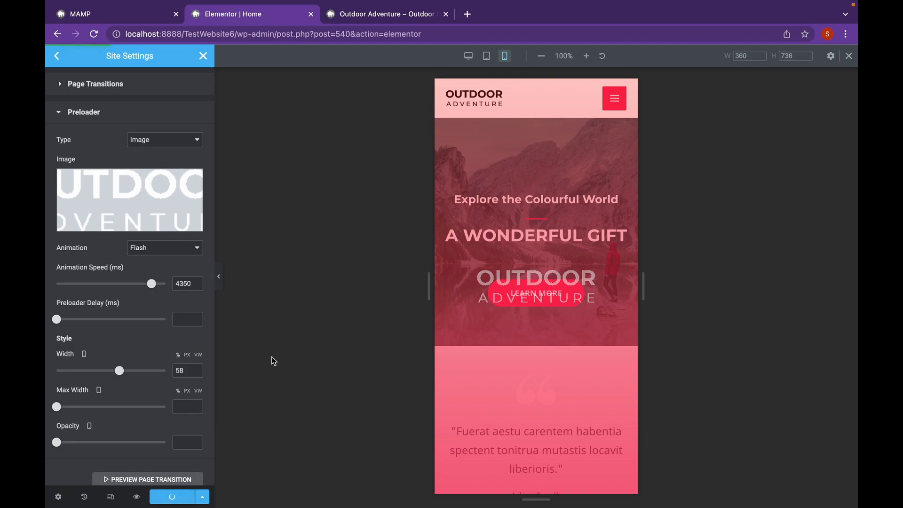
click(66, 113)
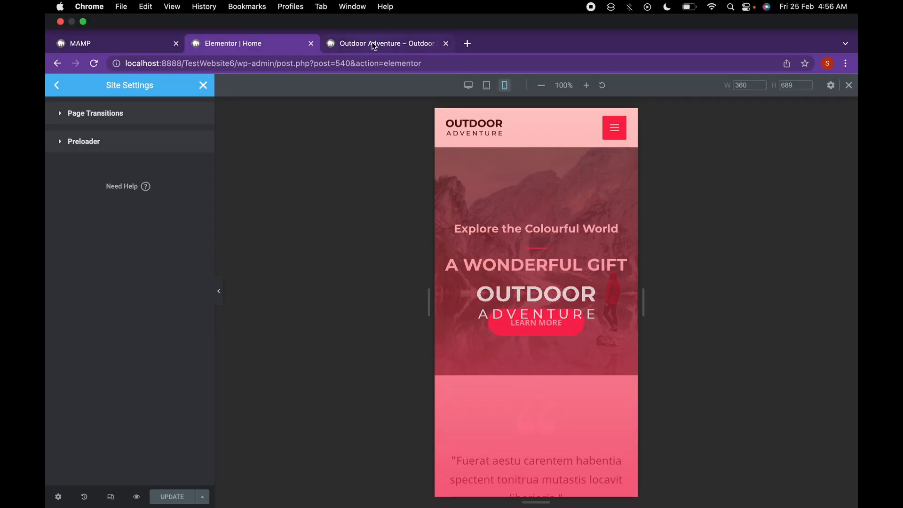
click(370, 14)
mouse_move(115, 49)
click(96, 67)
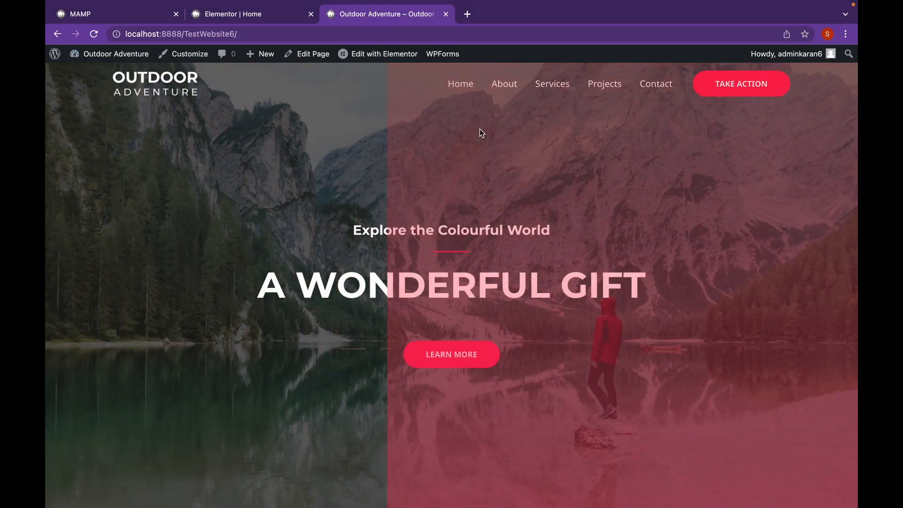
click(510, 85)
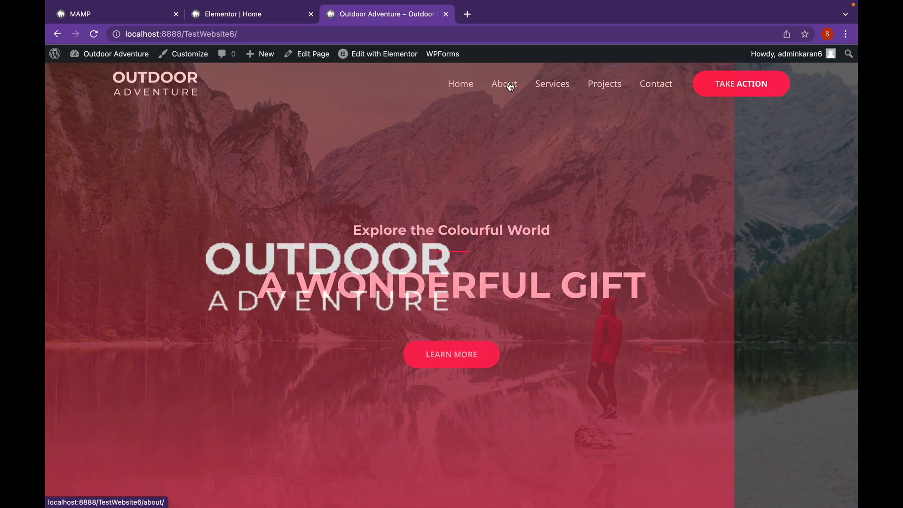